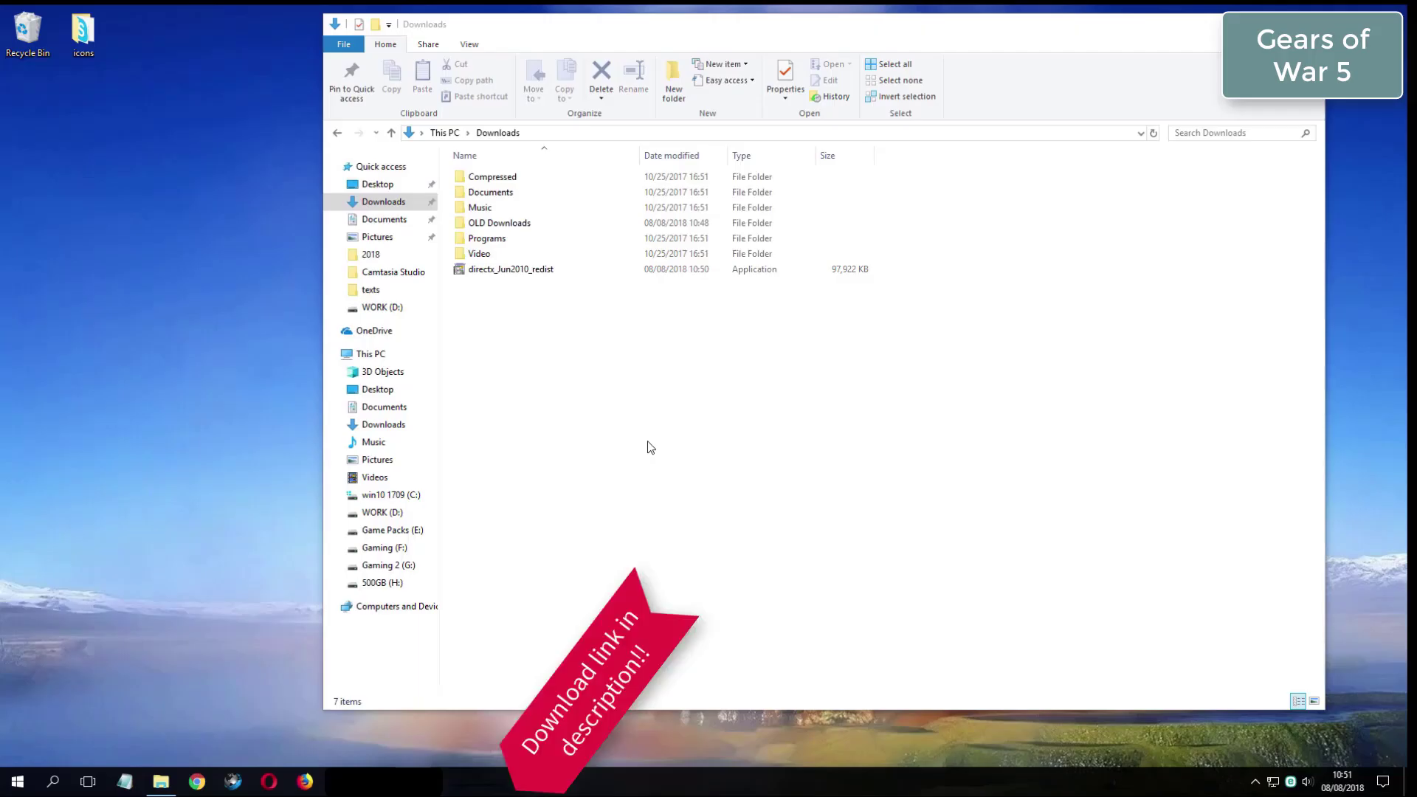
- Create a new folder named "directx offline" in the Downloads folder
{"action": "left_click", "coordinate": [525, 270]}
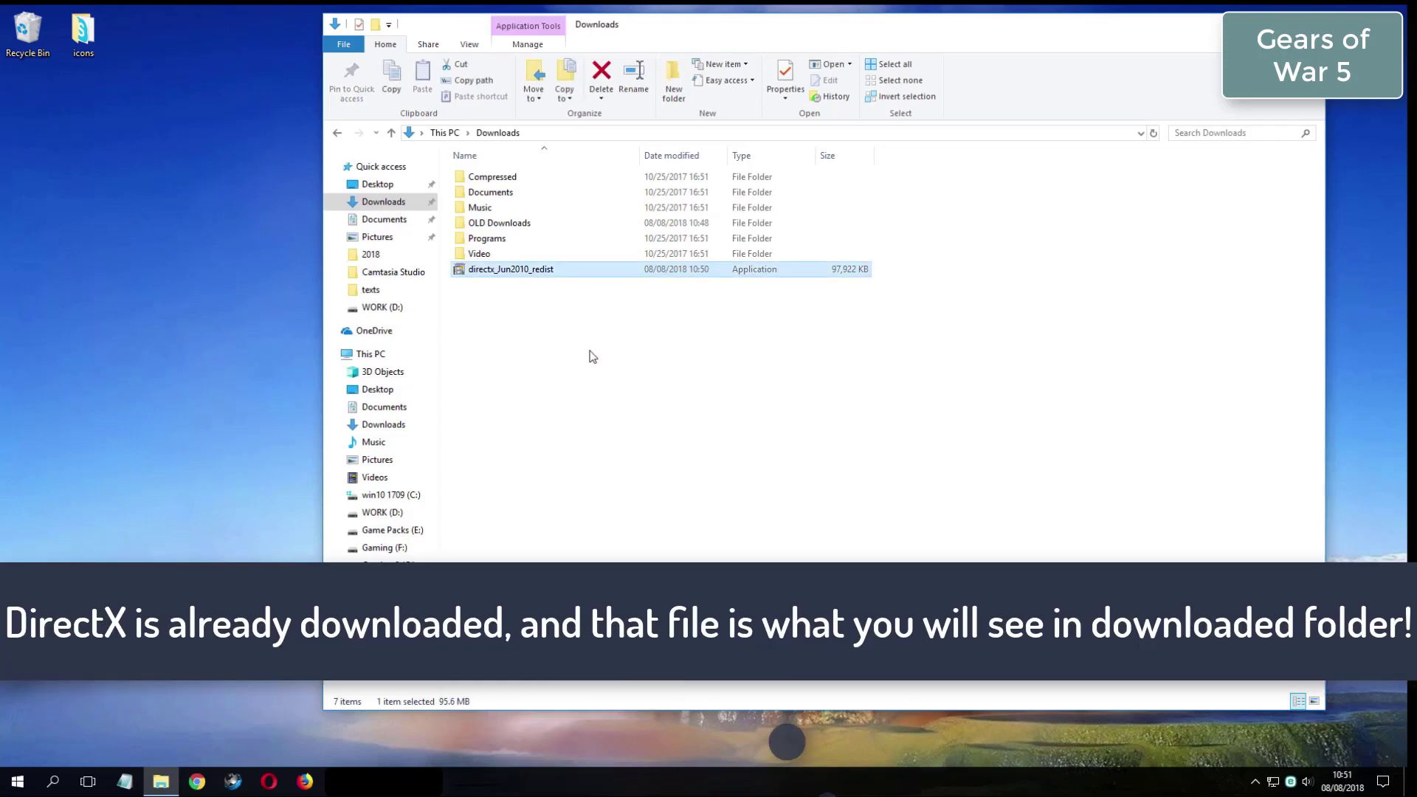
{"action": "right_click", "coordinate": [607, 380]}
{"action": "mouse_move", "coordinate": [649, 558]}
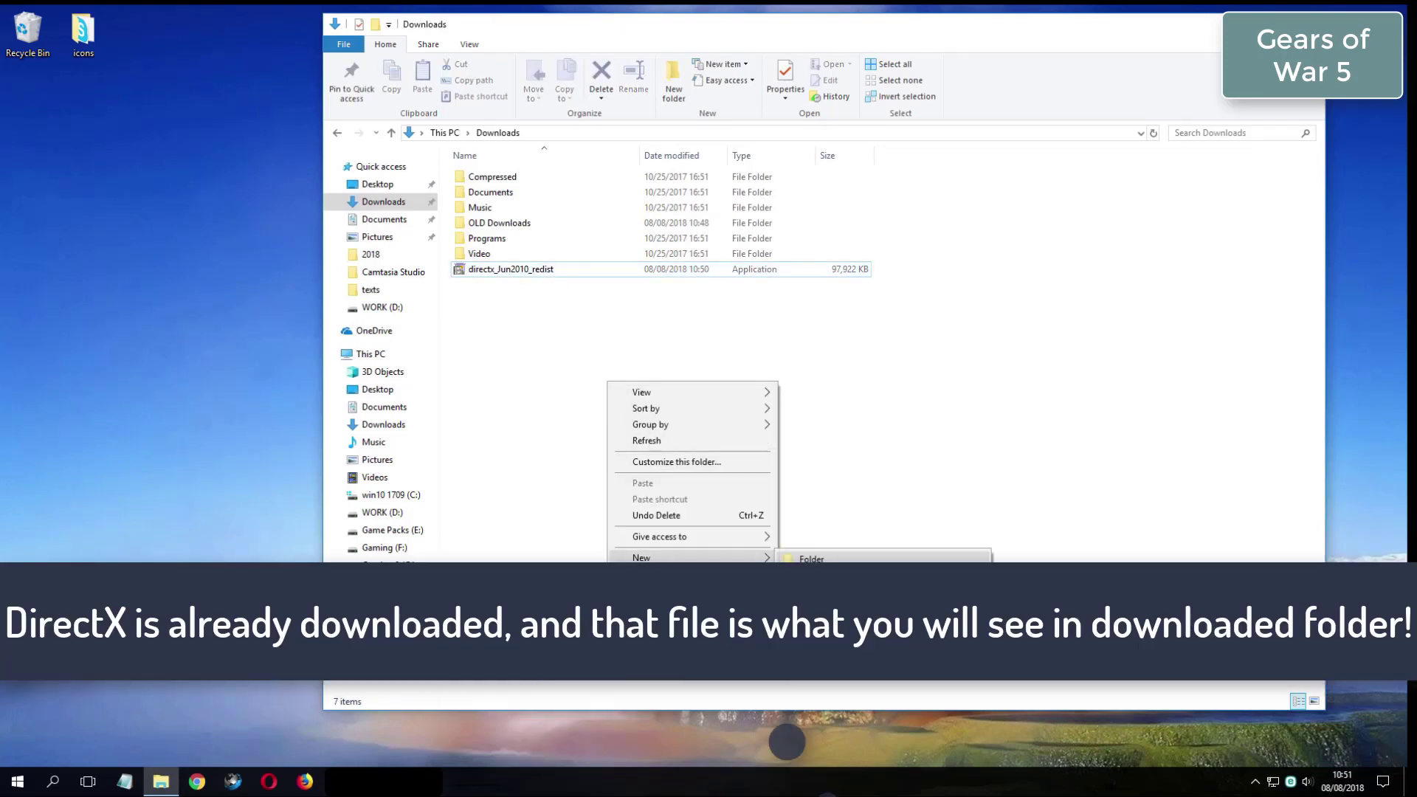
{"action": "left_click", "coordinate": [812, 559]}
{"action": "type", "text": "direxc"}
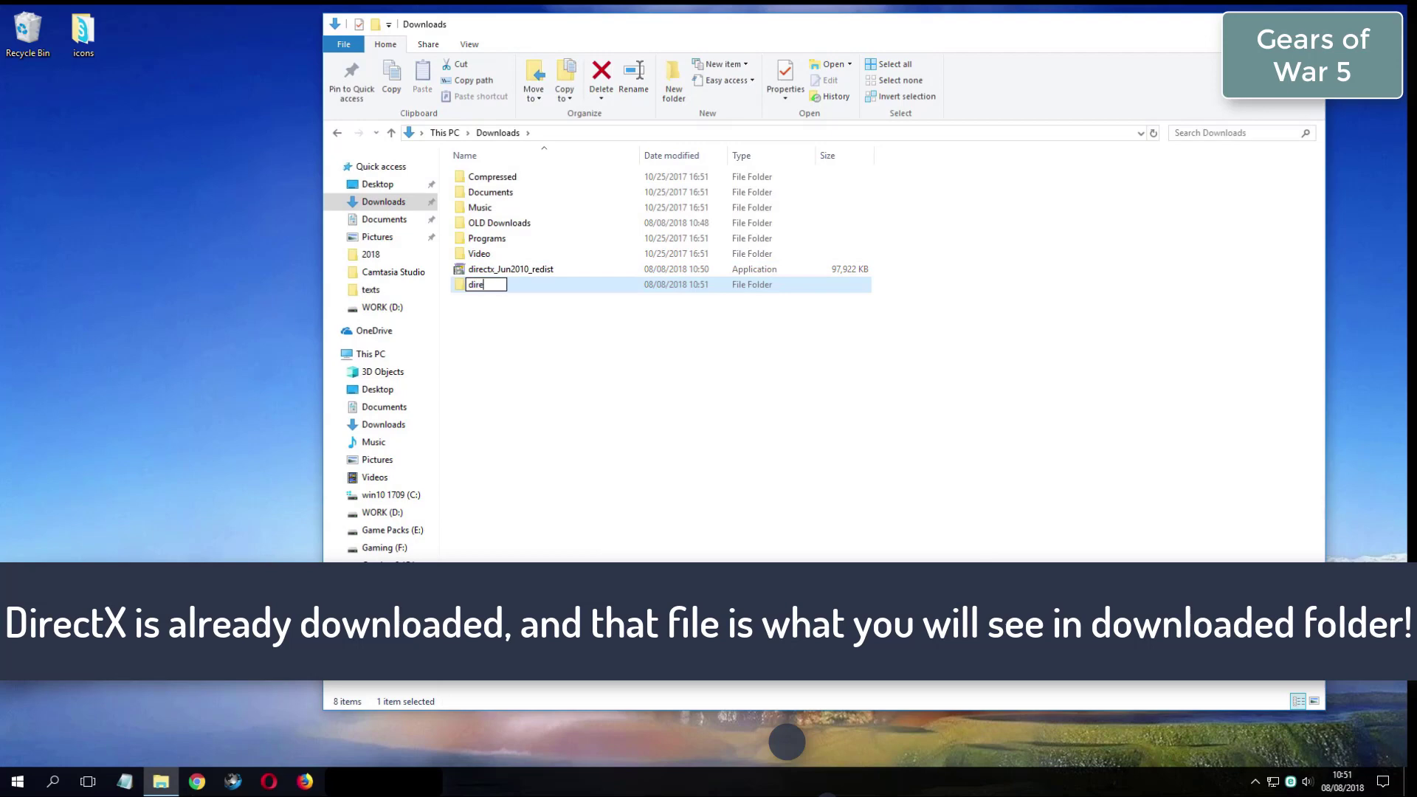
{"action": "key", "text": "BackSpace"}
{"action": "type", "text": "ct"}
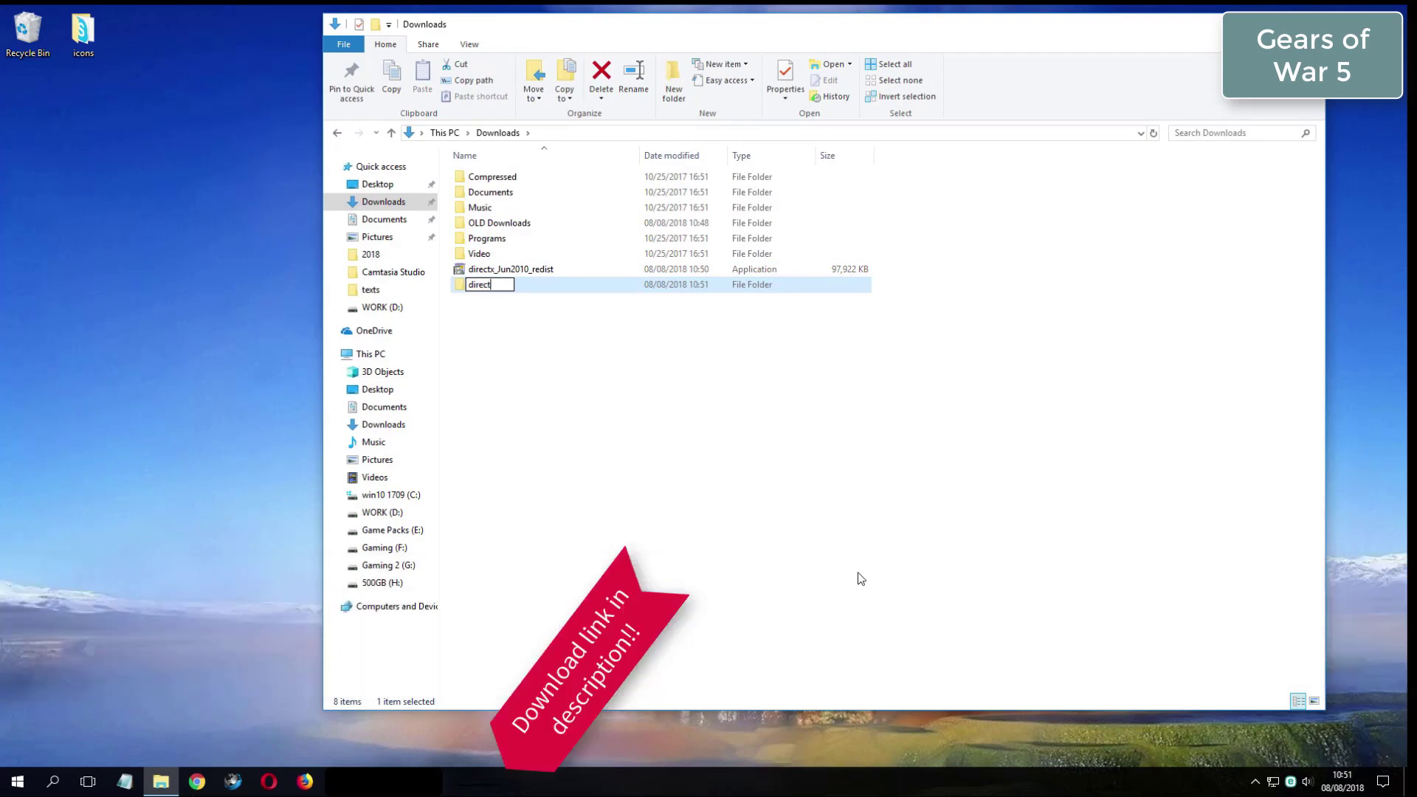
{"action": "type", "text": "x offline"}
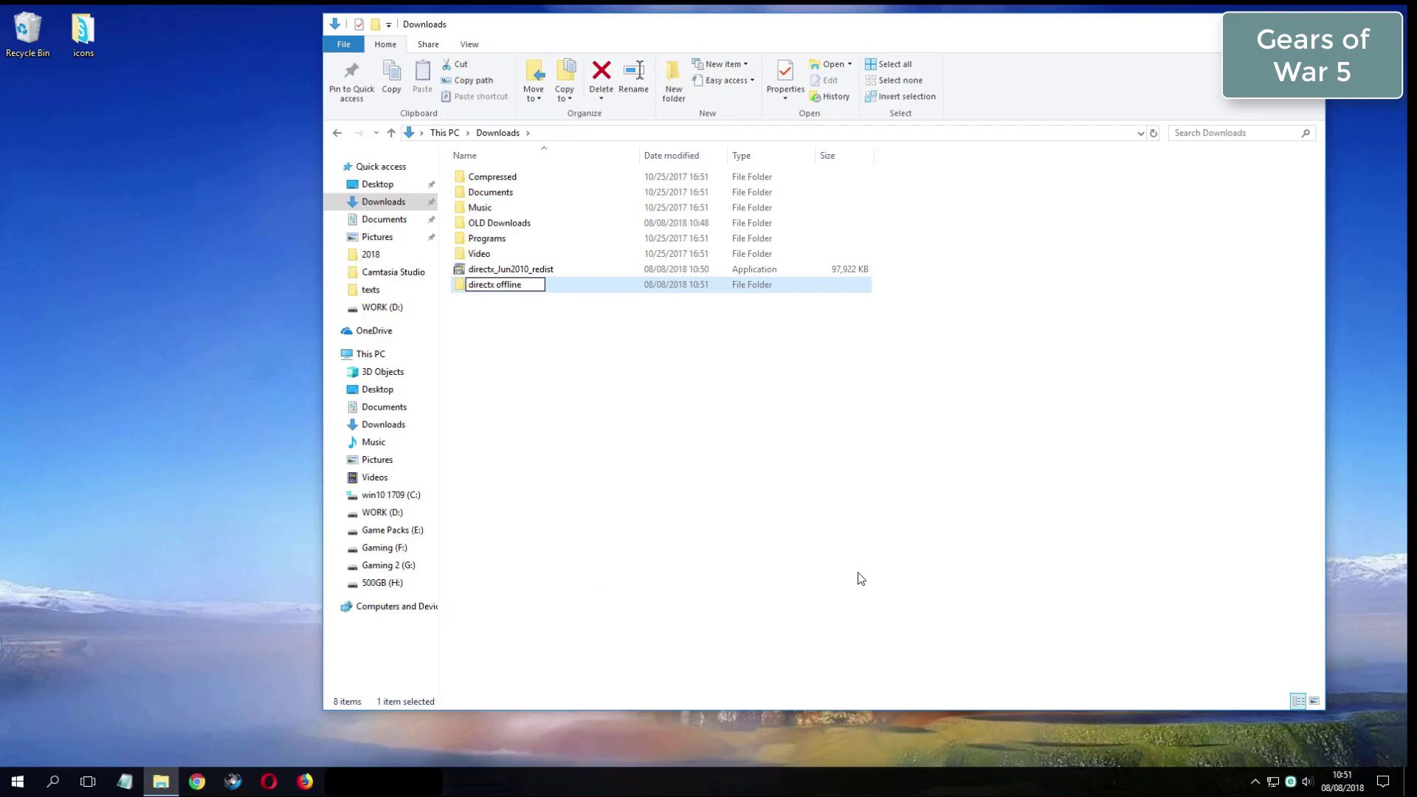
{"action": "key", "text": "Return"}
- Run the directx_Jun2010_redist application and accept its license agreement
{"action": "left_click", "coordinate": [524, 268]}
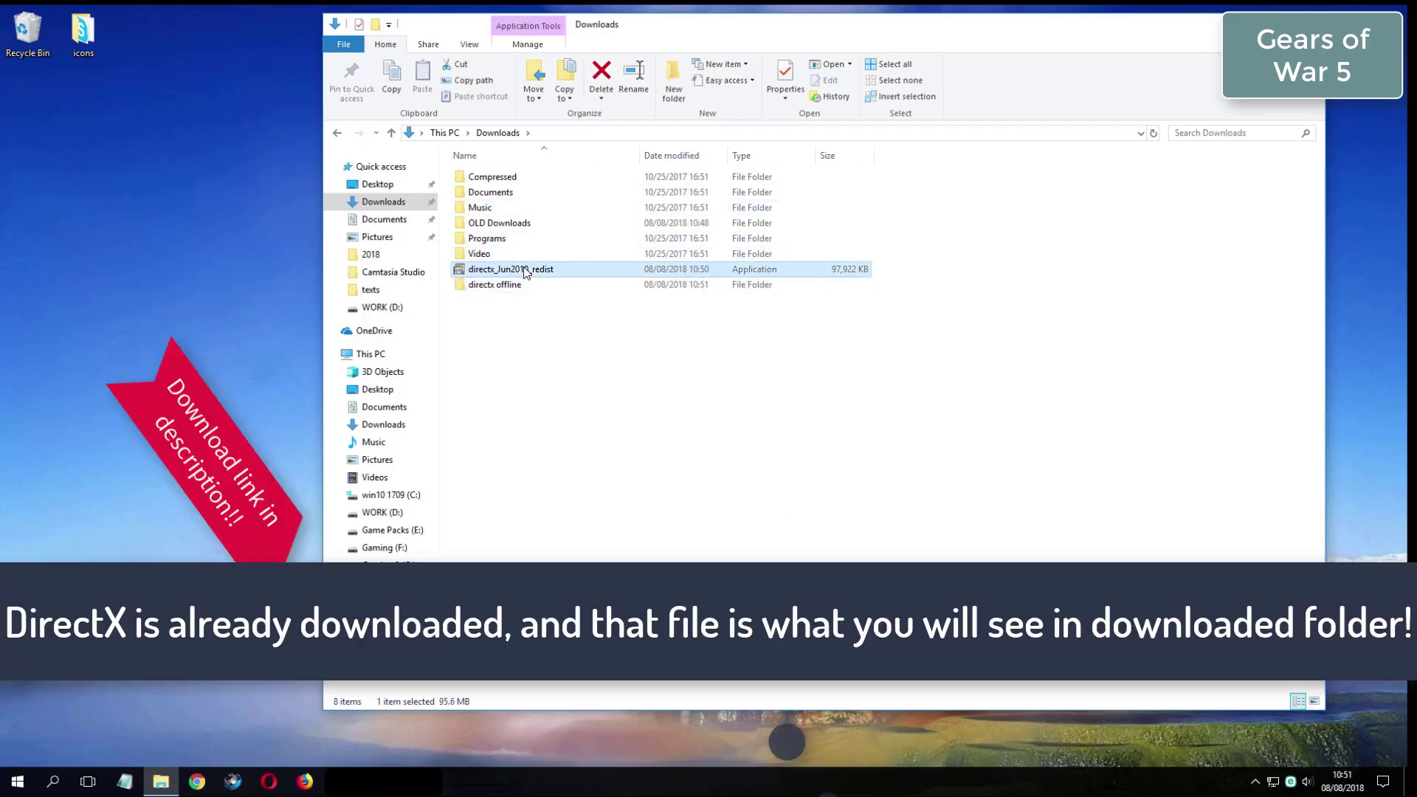
{"action": "double_click", "coordinate": [535, 271]}
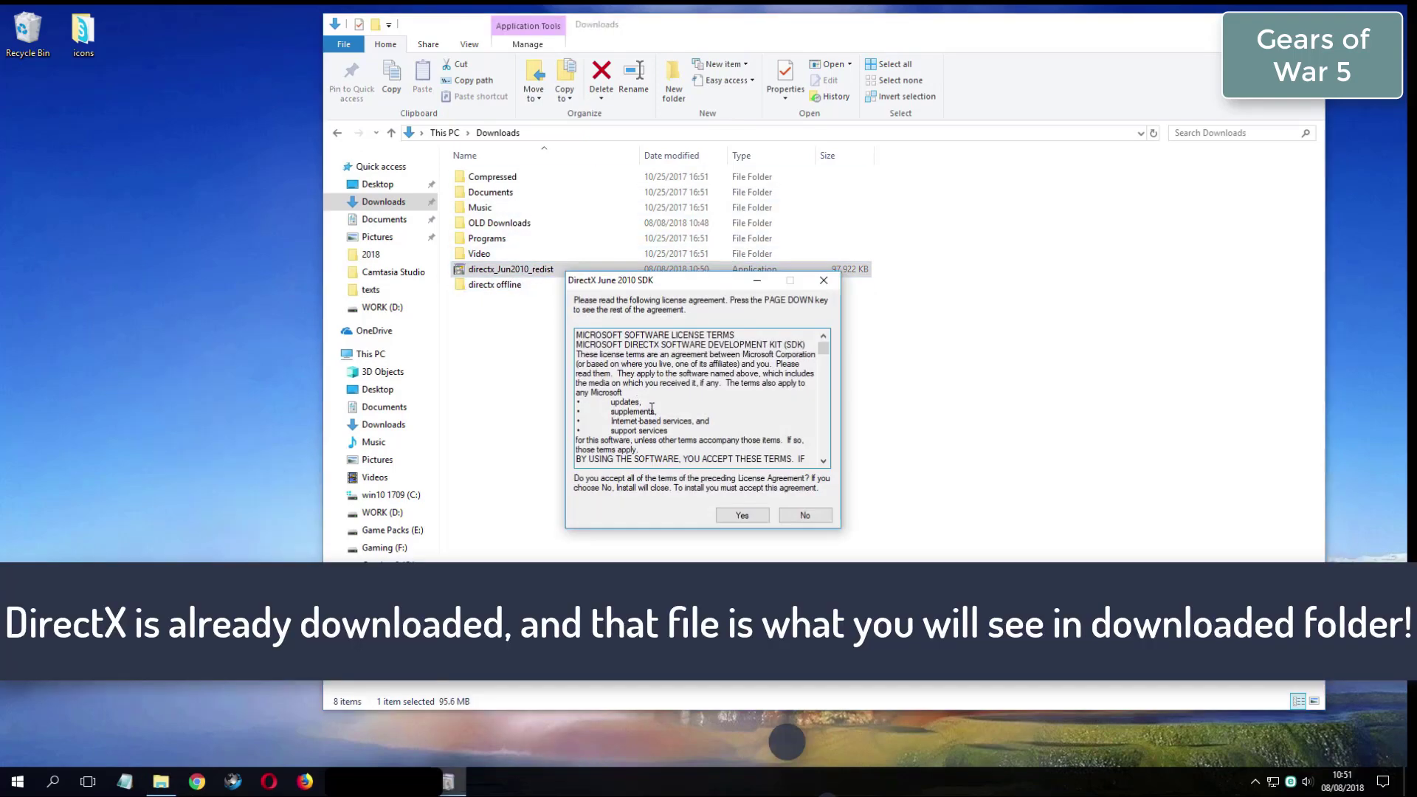
{"action": "left_click", "coordinate": [740, 514]}
- Choose the "directx offline" folder in Downloads as the extraction location and extract the DirectX files there
{"action": "left_click", "coordinate": [789, 409]}
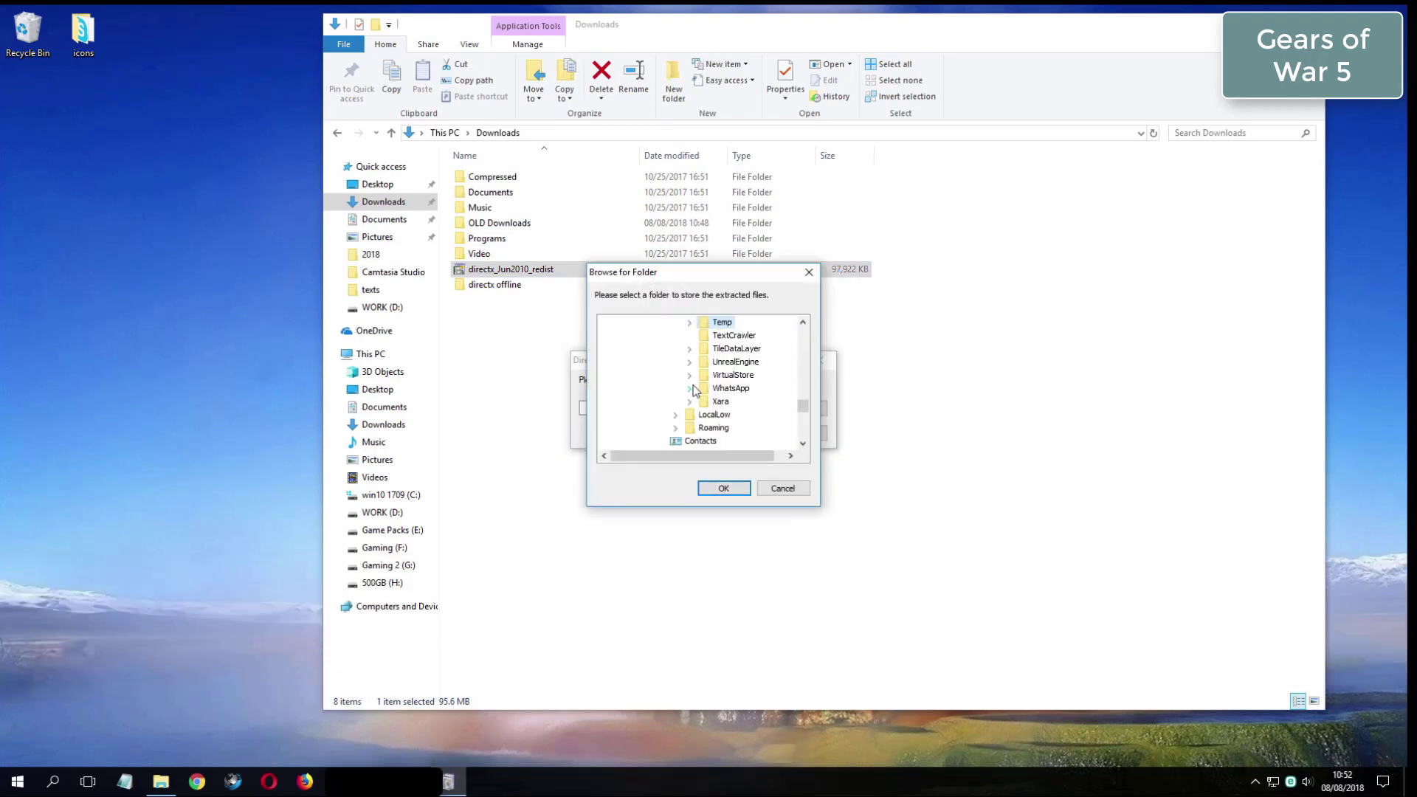
{"action": "scroll", "coordinate": [694, 391], "scroll_direction": "down", "scroll_amount": 4}
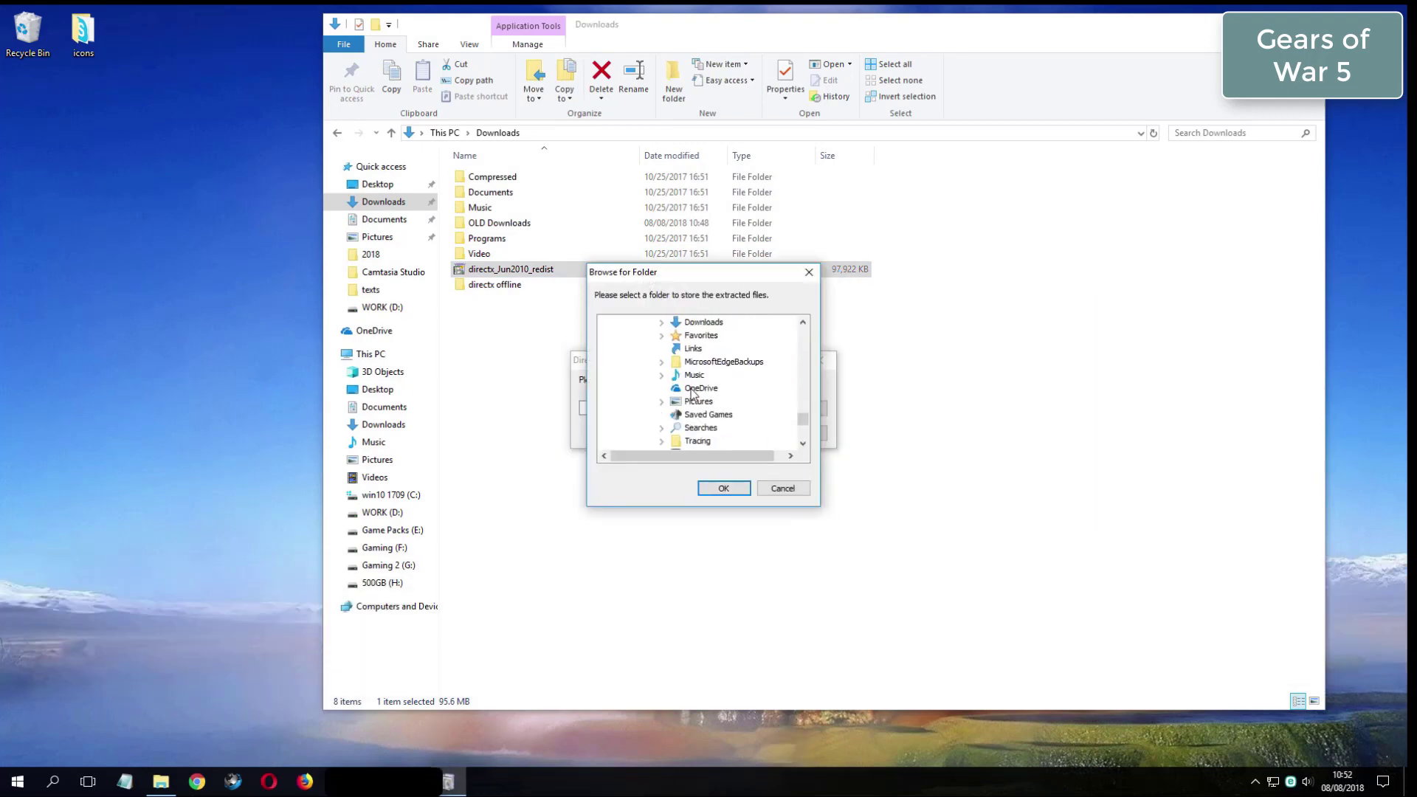
{"action": "double_click", "coordinate": [701, 325]}
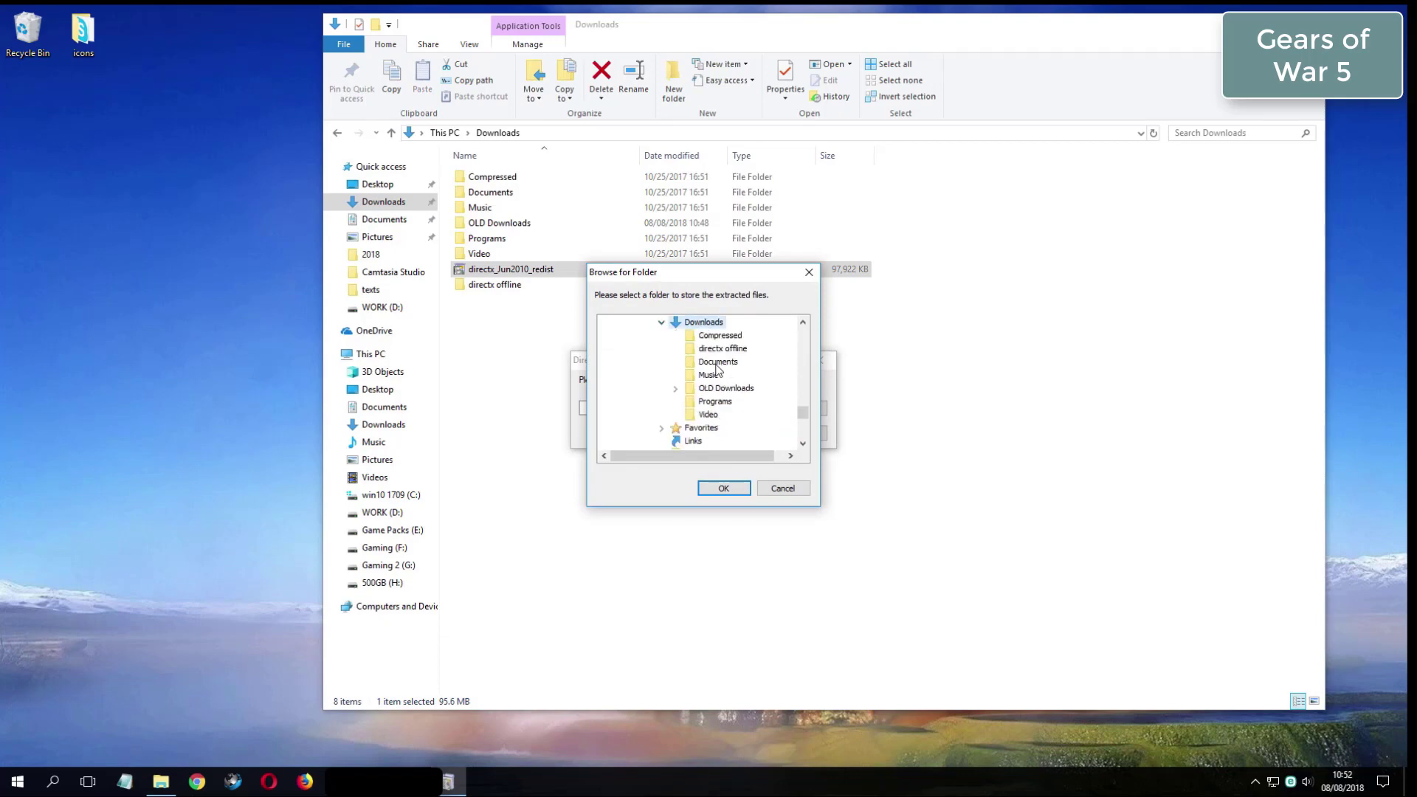
{"action": "left_click", "coordinate": [718, 350]}
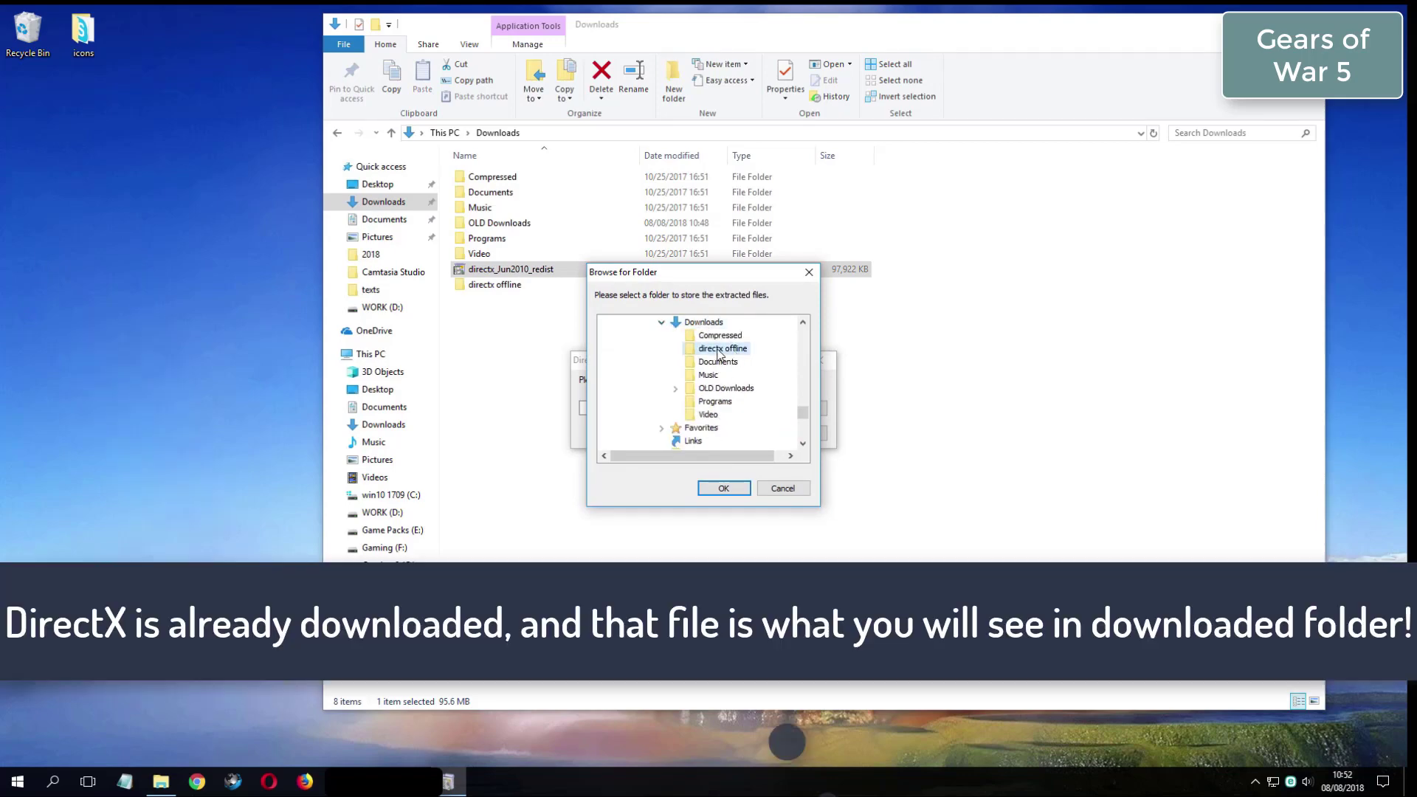
{"action": "left_click", "coordinate": [733, 490]}
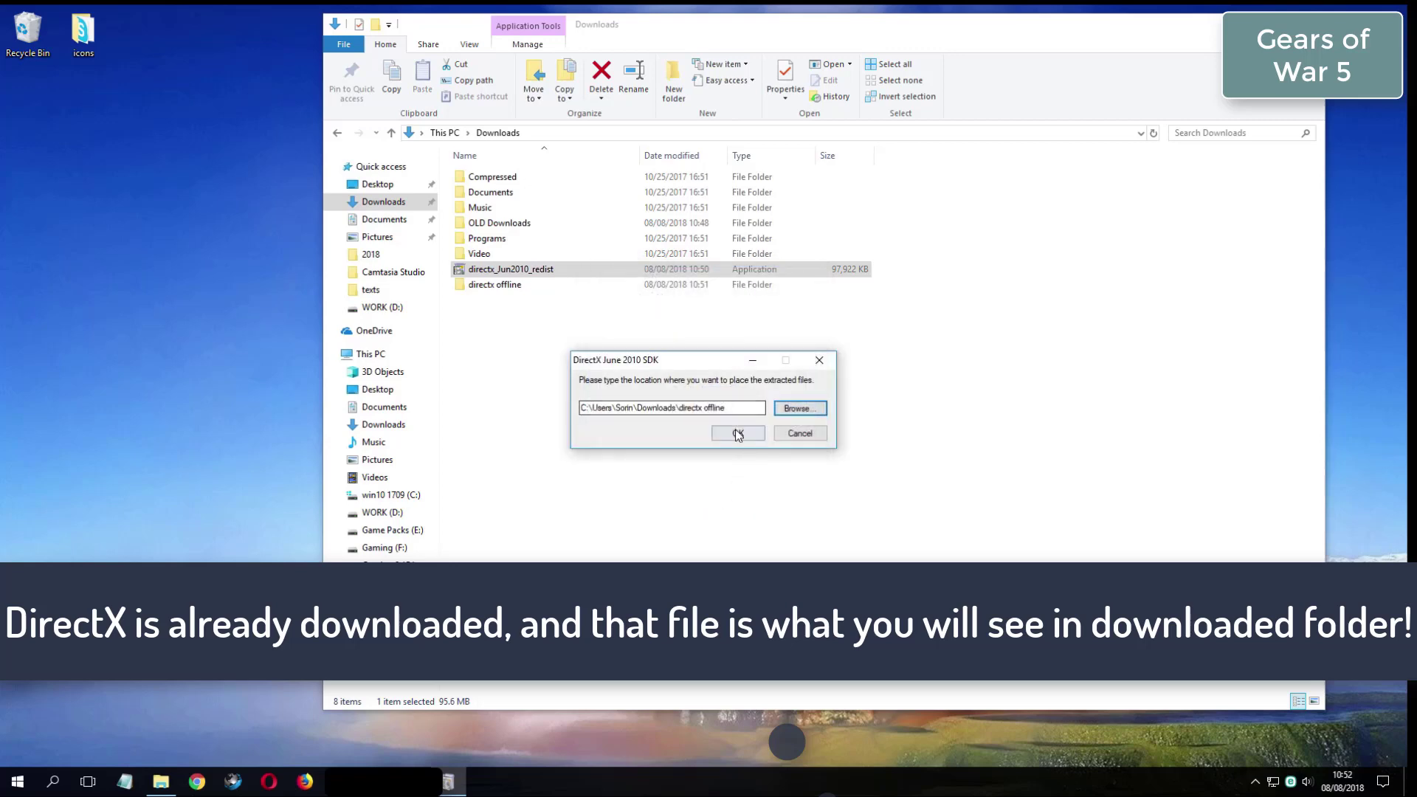
{"action": "left_click", "coordinate": [738, 433]}
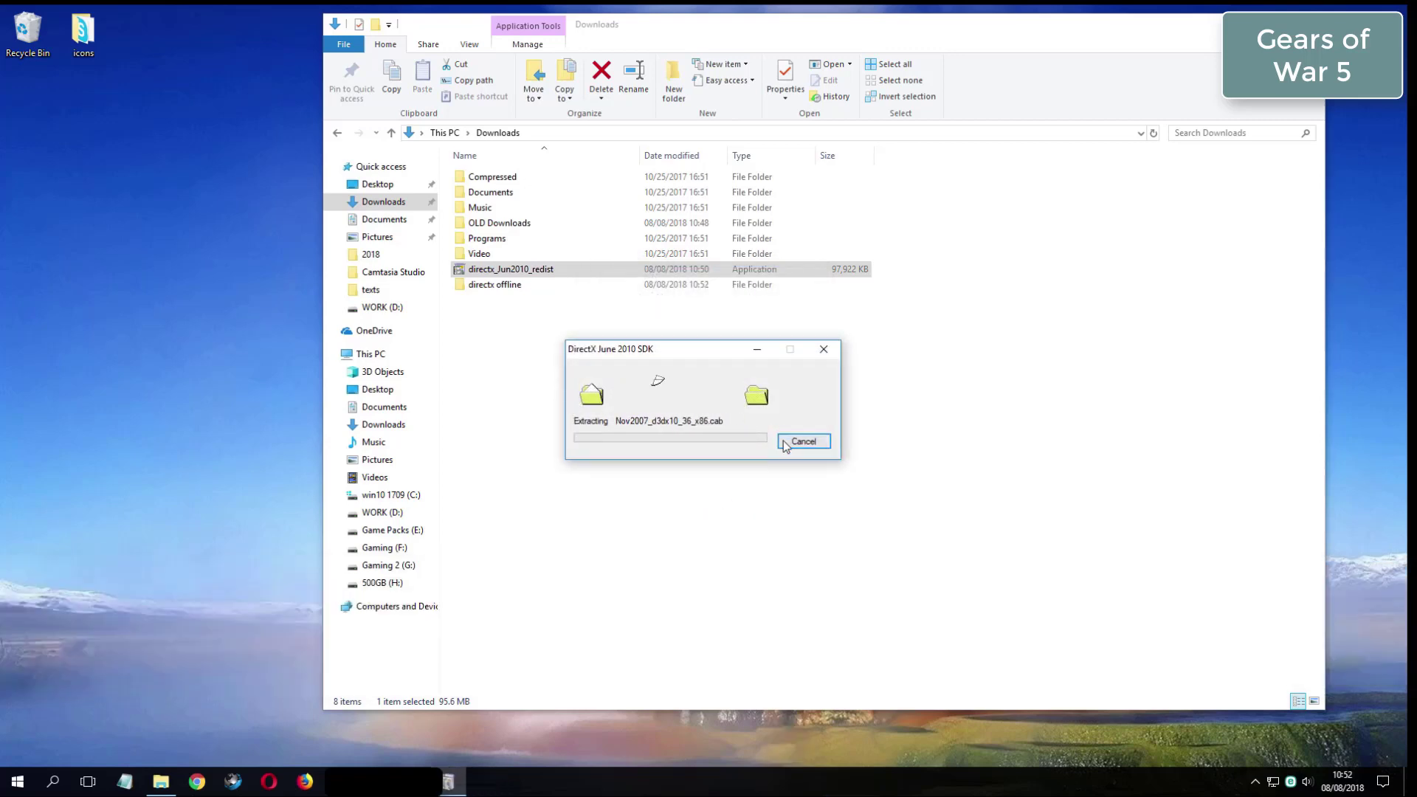
- Open the "directx offline" folder and launch the DXSETUP application from it
{"action": "left_click", "coordinate": [519, 286]}
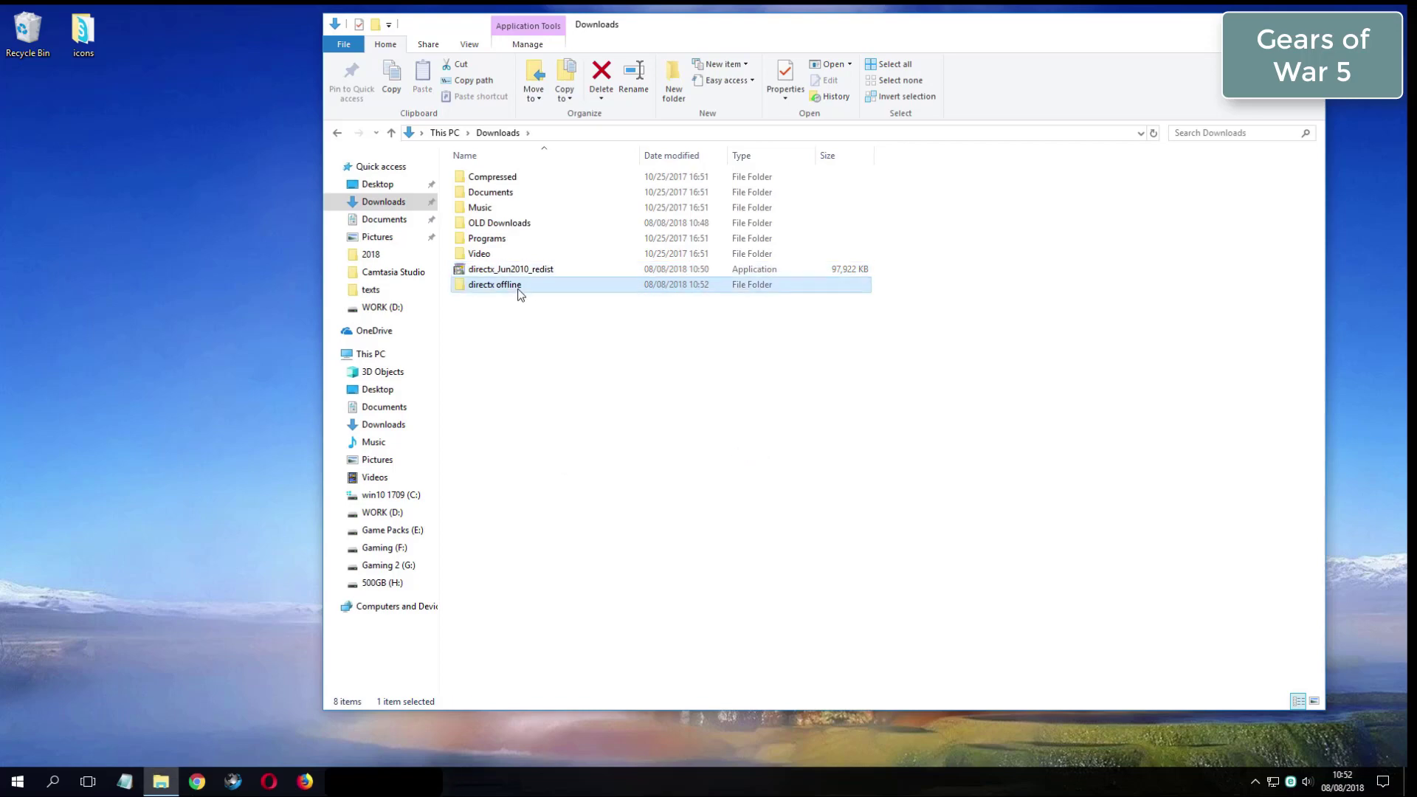
{"action": "double_click", "coordinate": [527, 285]}
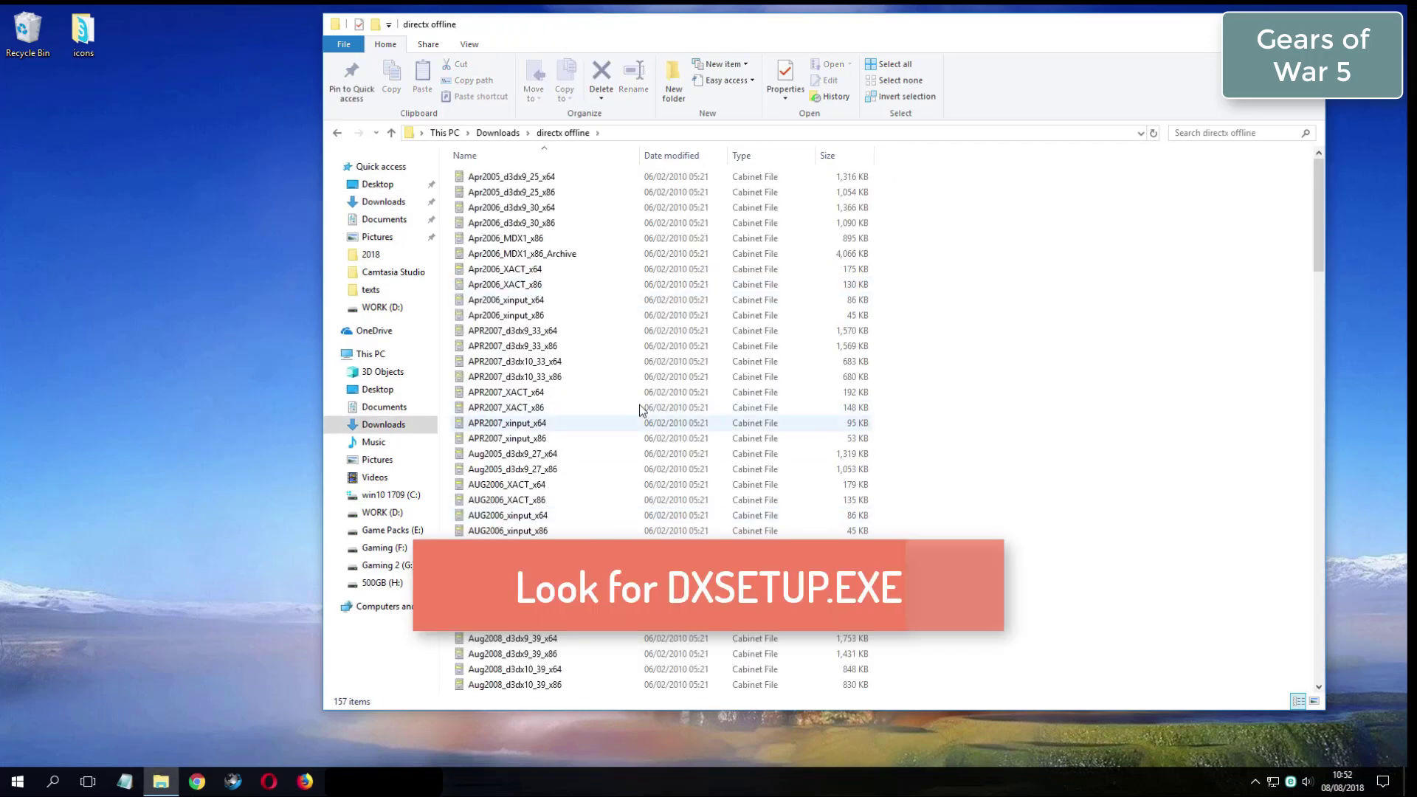
{"action": "left_click_drag", "start_coordinate": [1317, 219], "coordinate": [1313, 379]}
{"action": "double_click", "coordinate": [594, 408]}
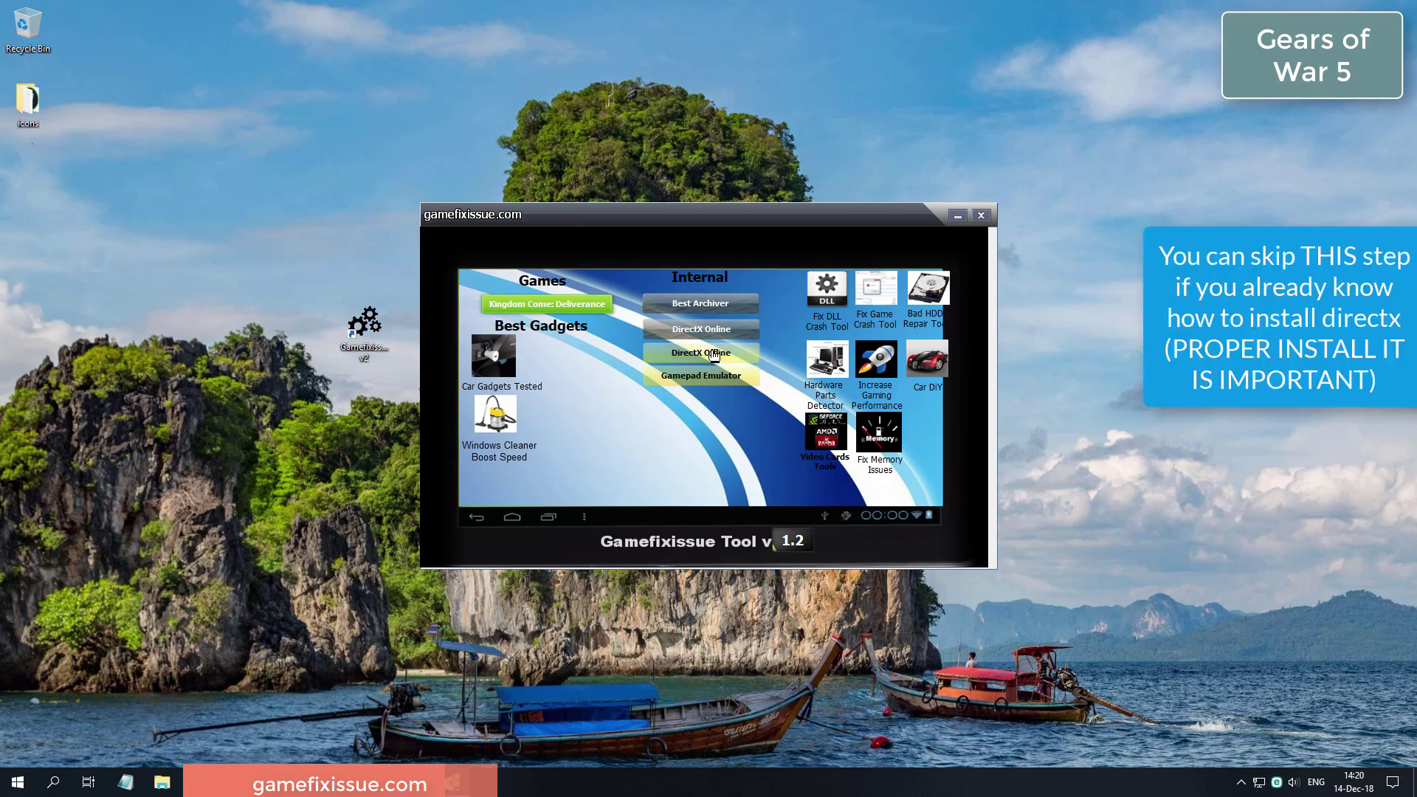
- Install DirectX through the DirectX Offline option of the Gamefixissue Tool, accepting the agreement, and close the tool
{"action": "left_click", "coordinate": [709, 356]}
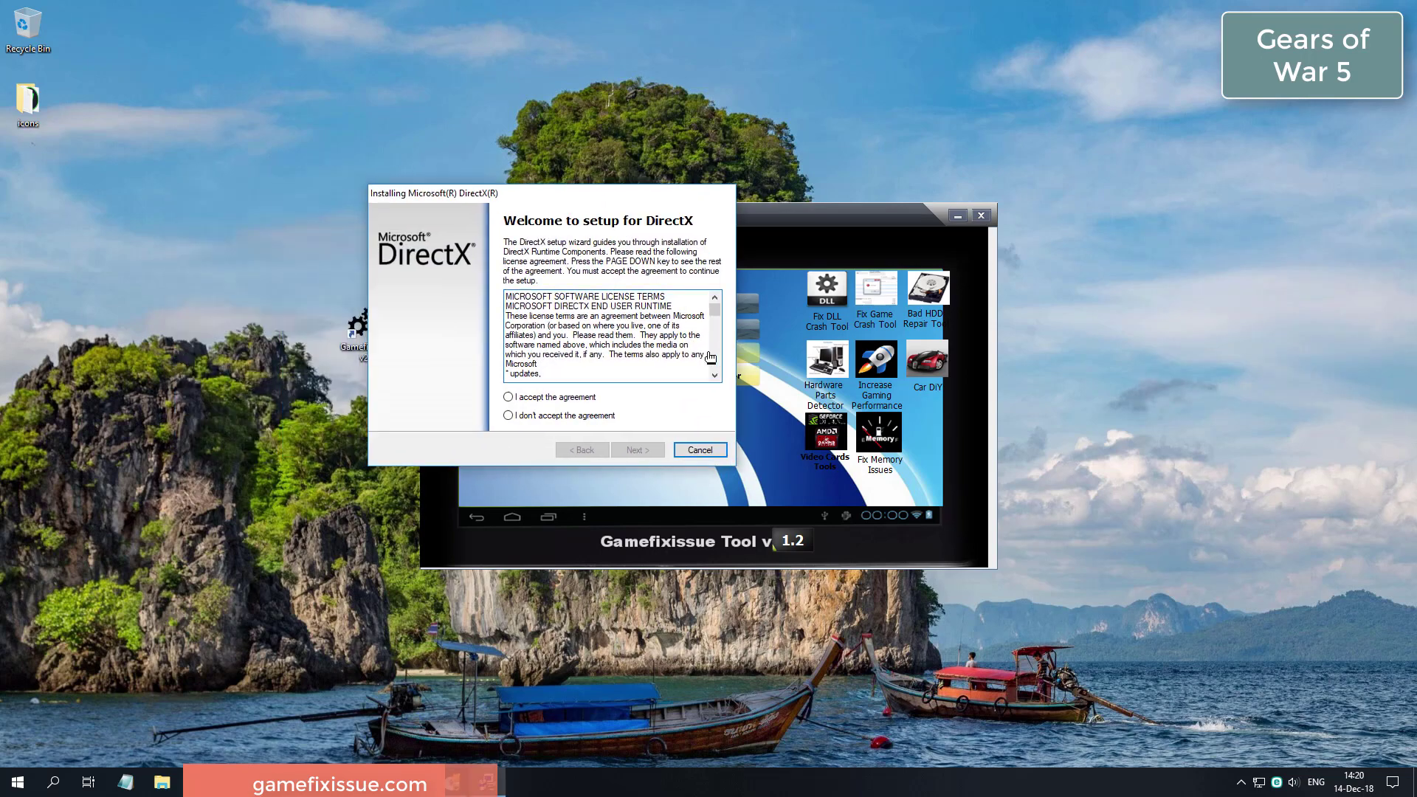
{"action": "key", "text": "alt+a"}
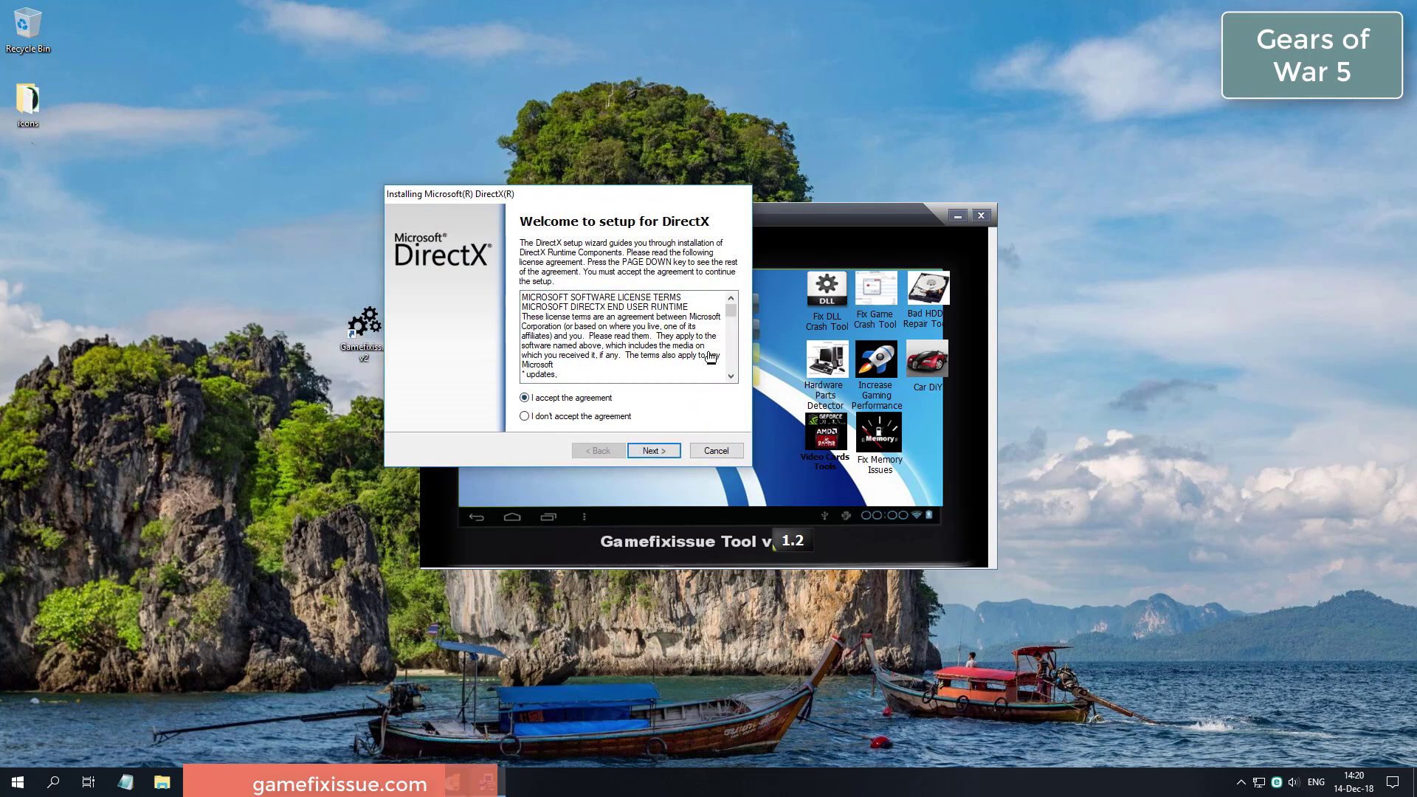
{"action": "key", "text": "Return"}
{"action": "key", "text": "Return"}
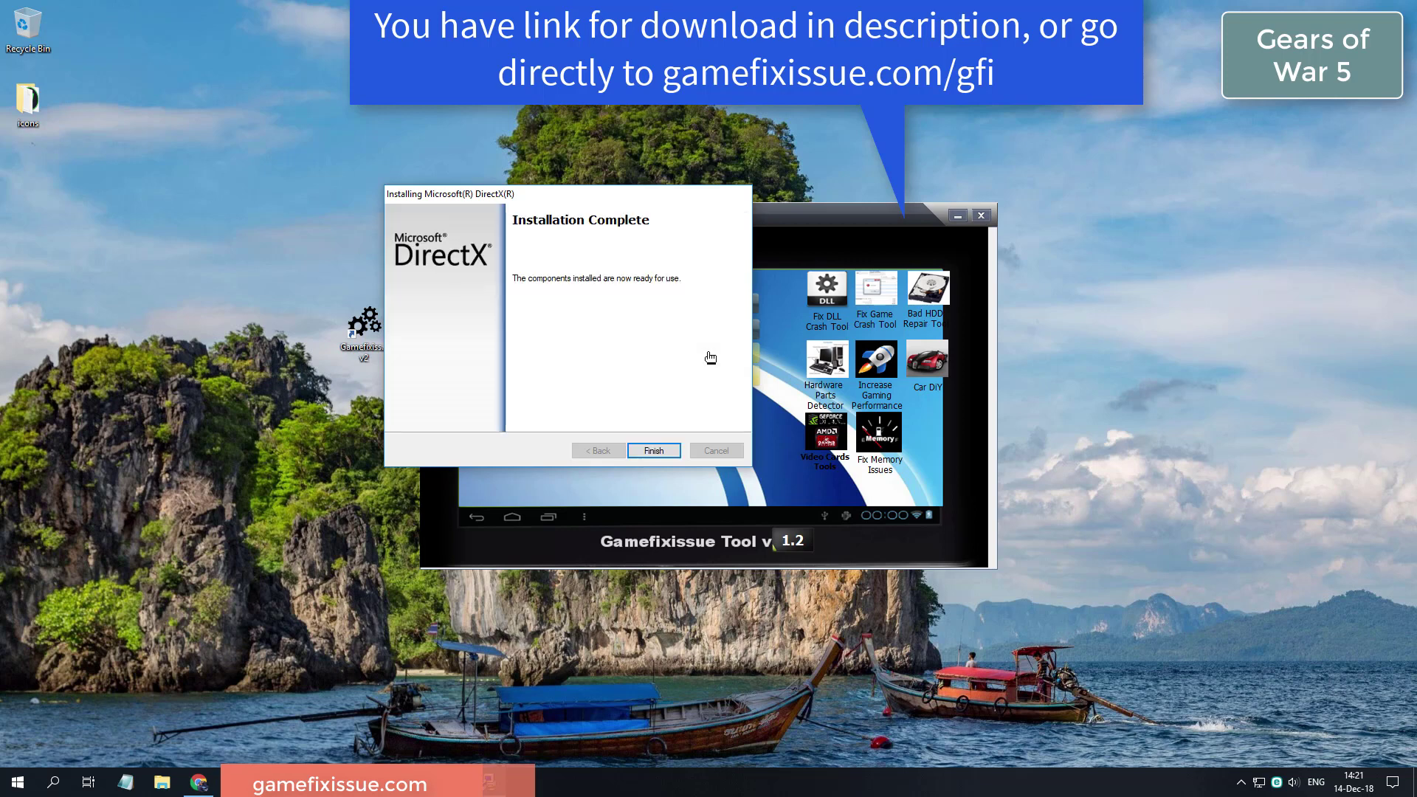
{"action": "left_click", "coordinate": [649, 449]}
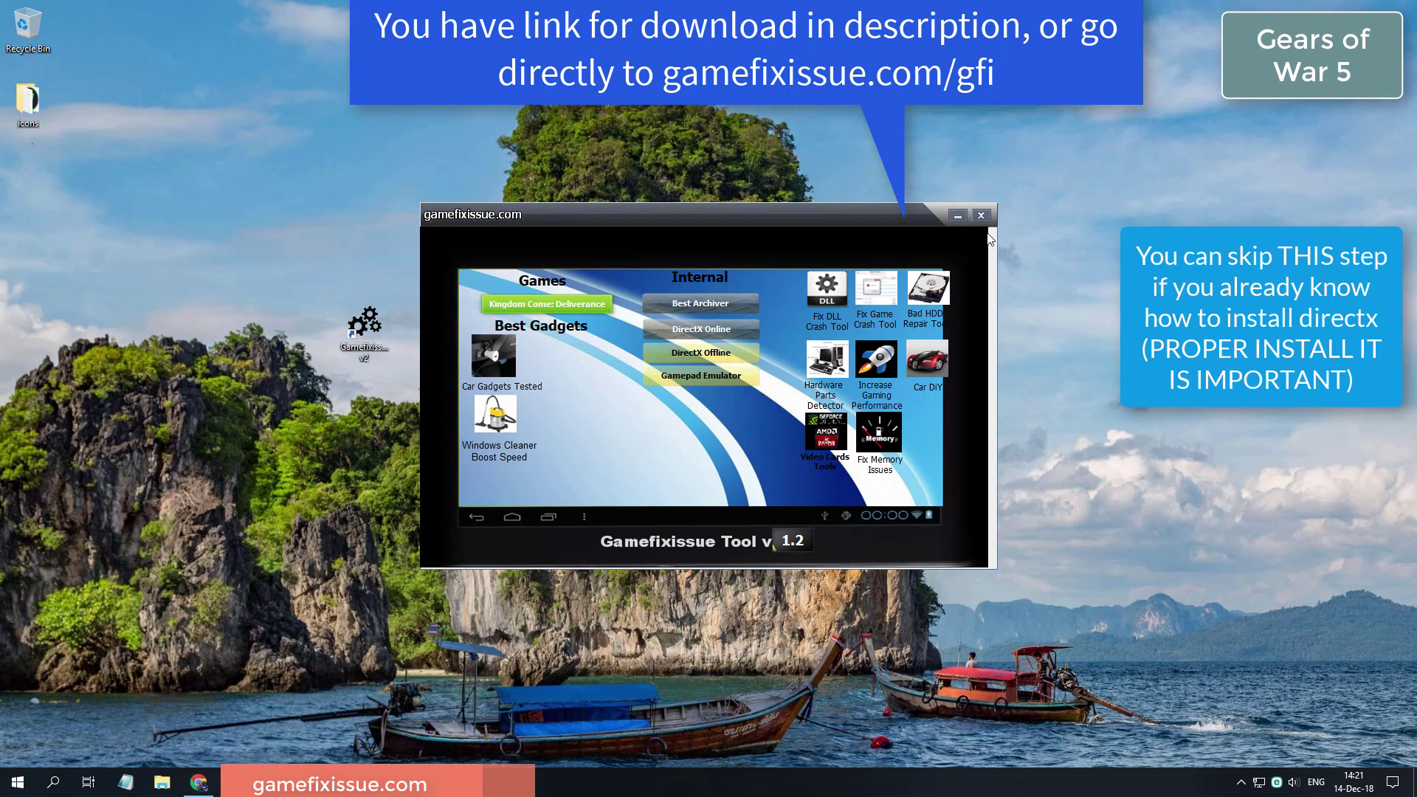
{"action": "left_click", "coordinate": [980, 216]}
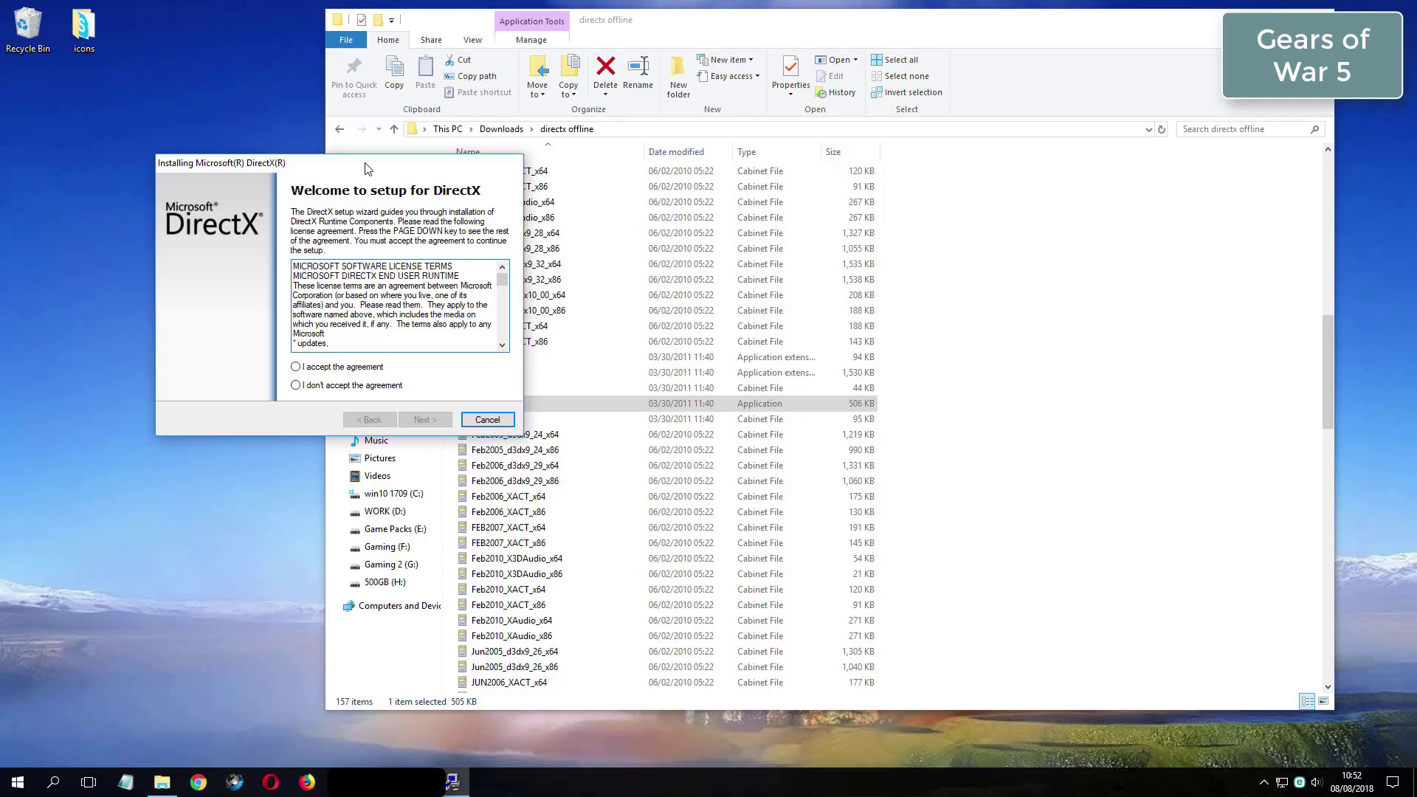
- Accept the agreement in the DirectX setup wizard started from the extracted files and complete the installation
{"action": "left_click_drag", "start_coordinate": [560, 171], "coordinate": [676, 177]}
{"action": "left_click", "coordinate": [659, 376]}
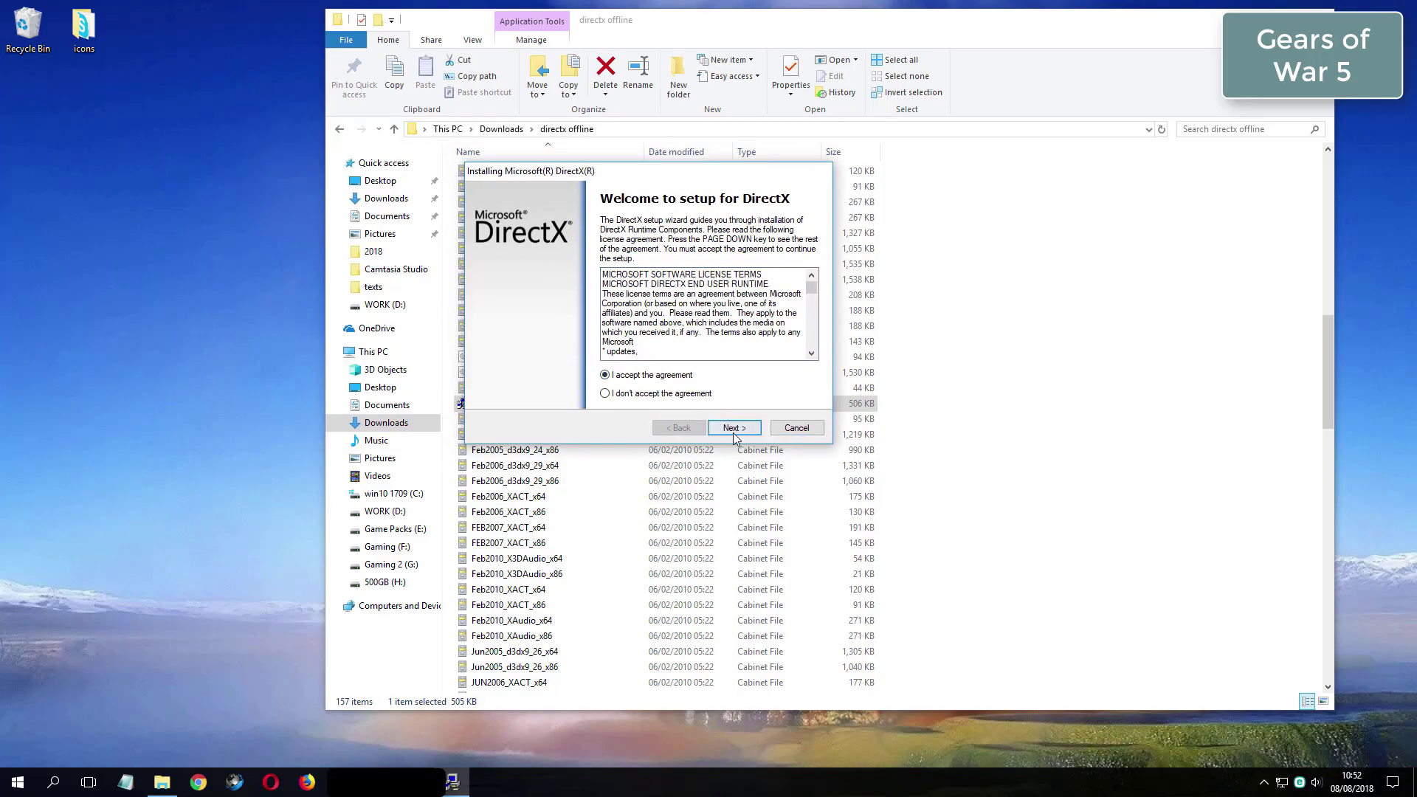
{"action": "left_click", "coordinate": [734, 429]}
{"action": "left_click", "coordinate": [734, 430]}
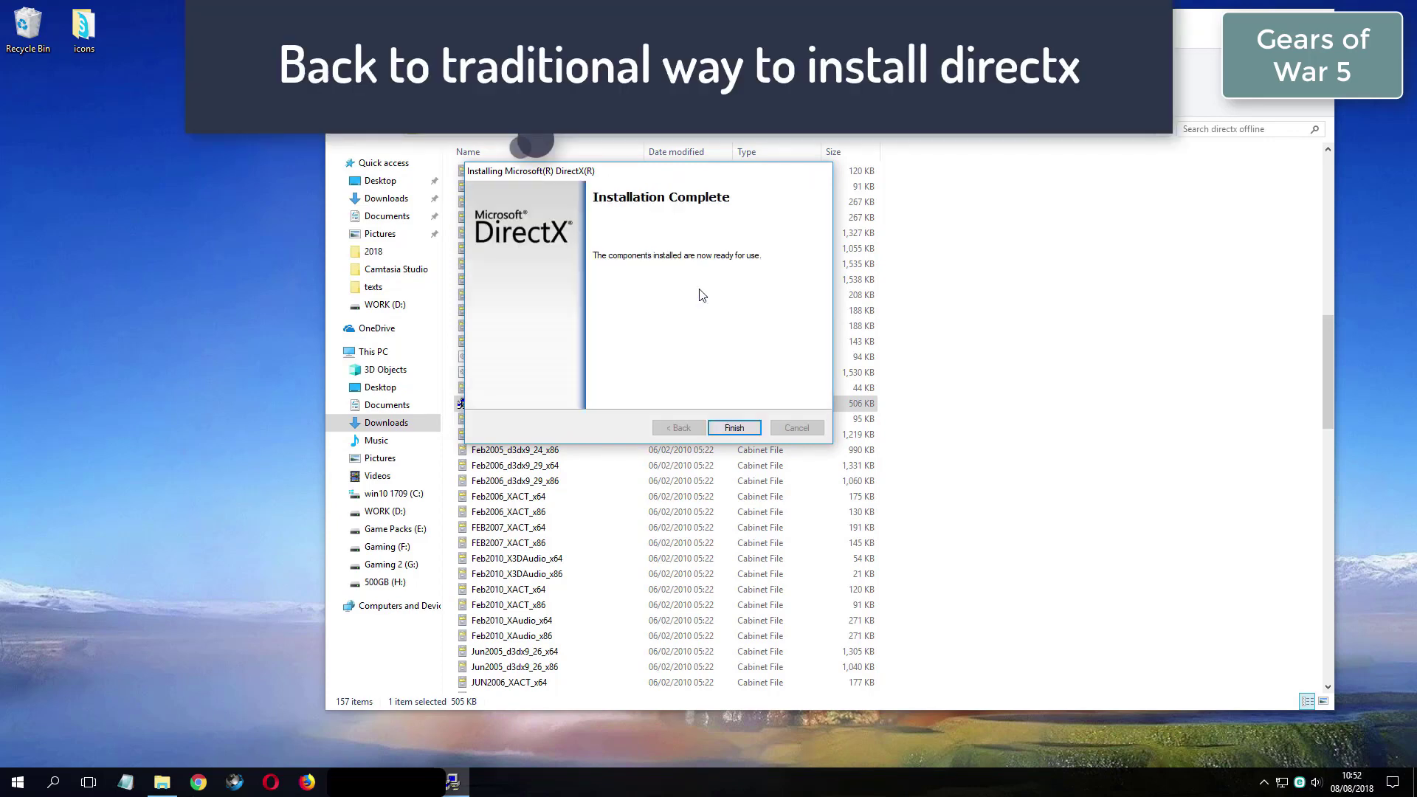
{"action": "left_click", "coordinate": [734, 428]}
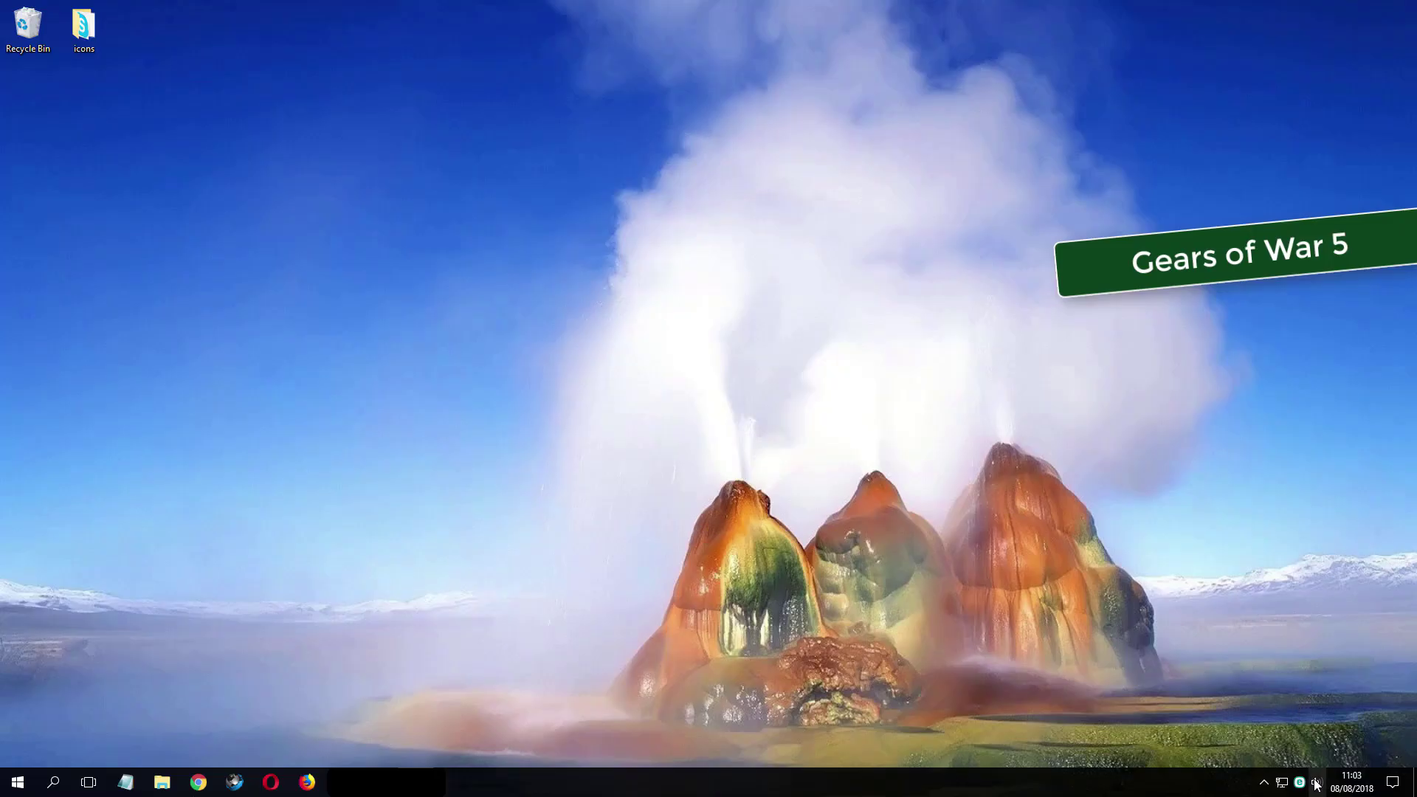
- Open the Windows playback devices and show the properties of the Speakers device
{"action": "right_click", "coordinate": [1316, 783]}
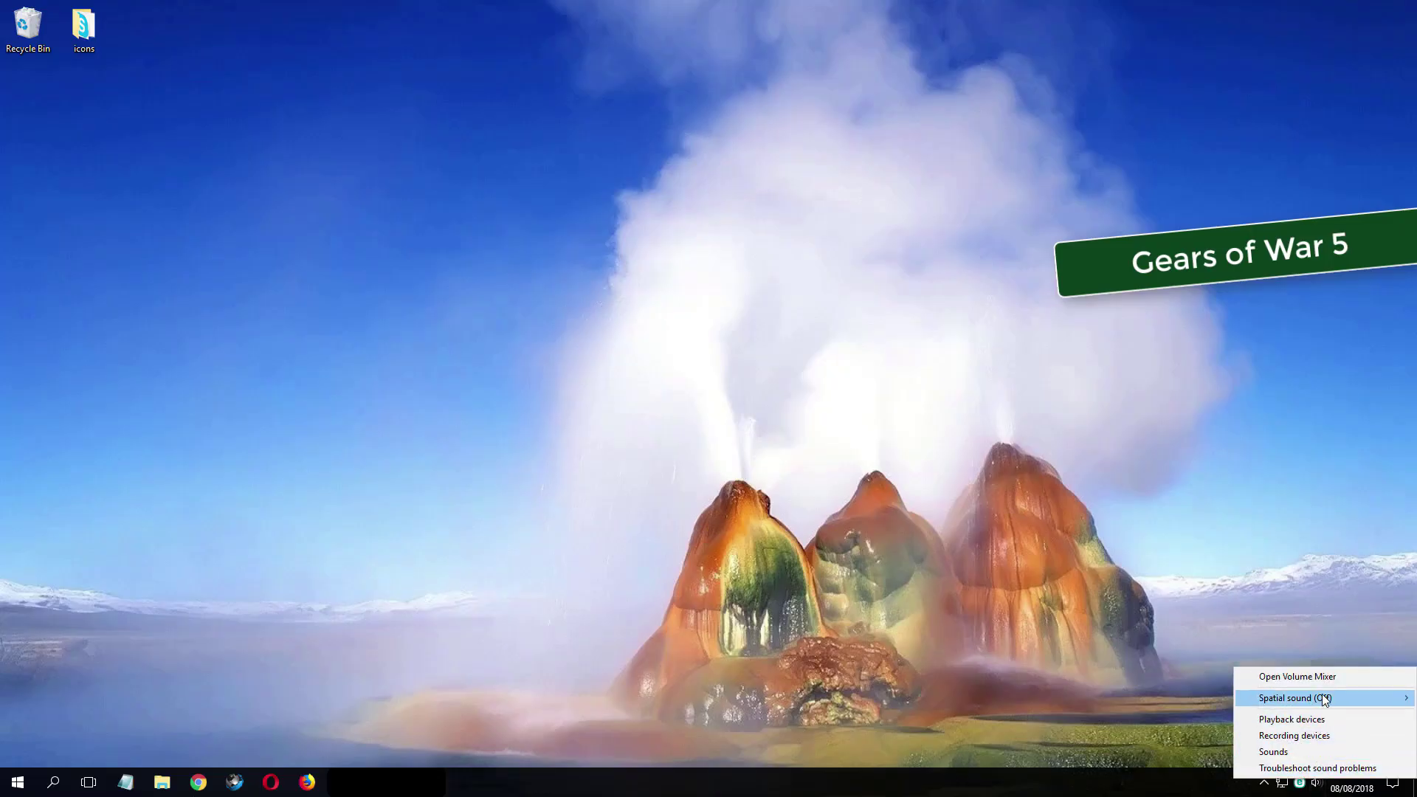
{"action": "left_click", "coordinate": [1292, 722]}
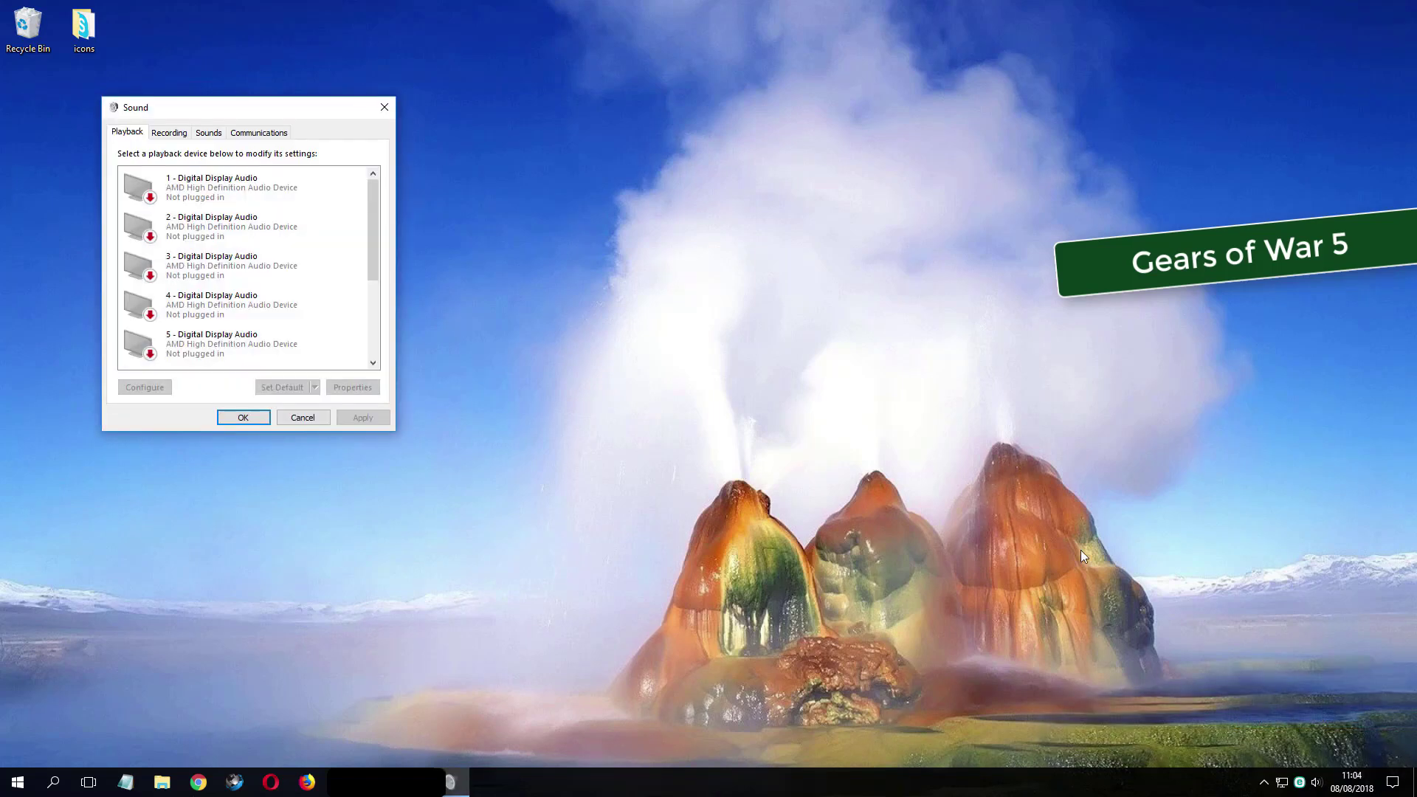
{"action": "left_click_drag", "start_coordinate": [254, 110], "coordinate": [568, 173]}
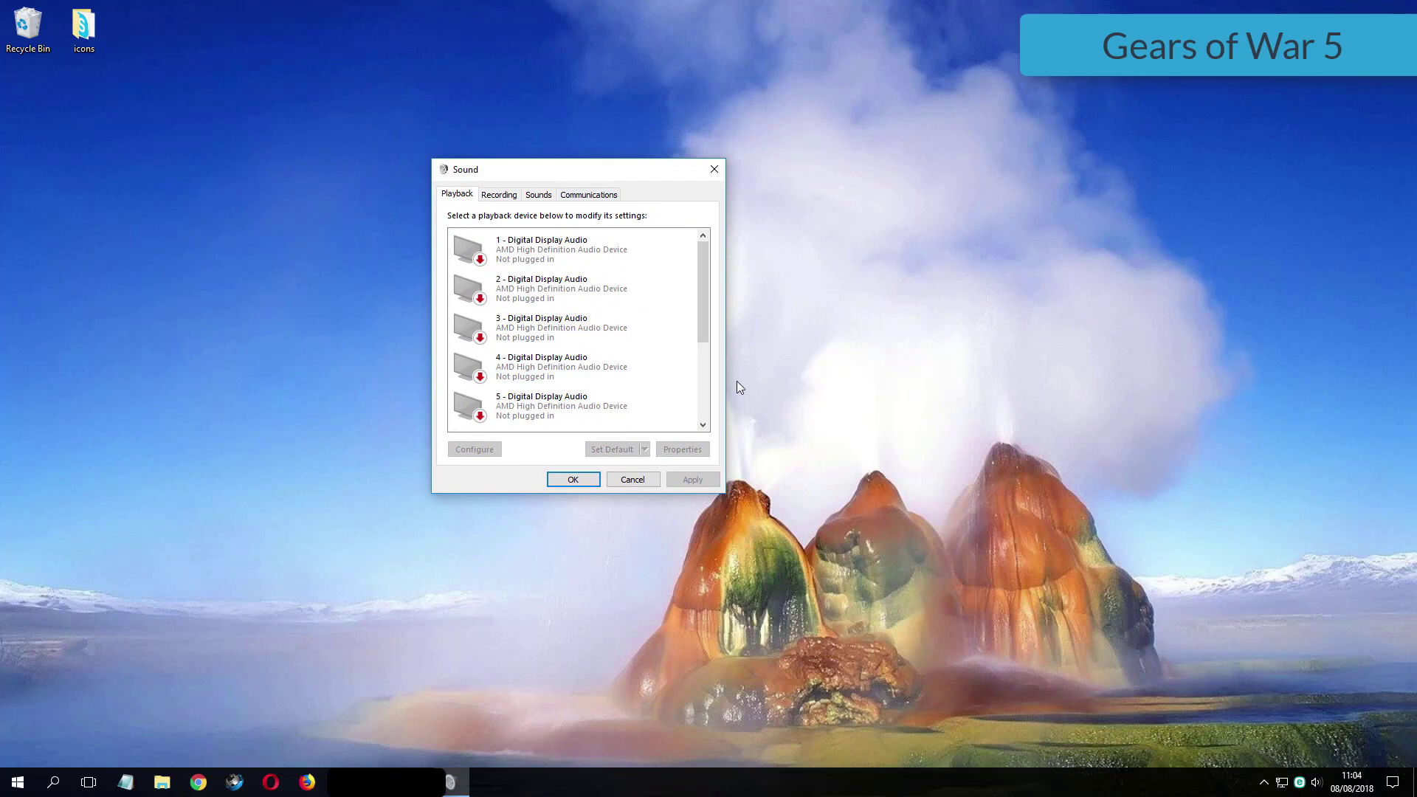
{"action": "left_click_drag", "start_coordinate": [705, 268], "coordinate": [718, 369]}
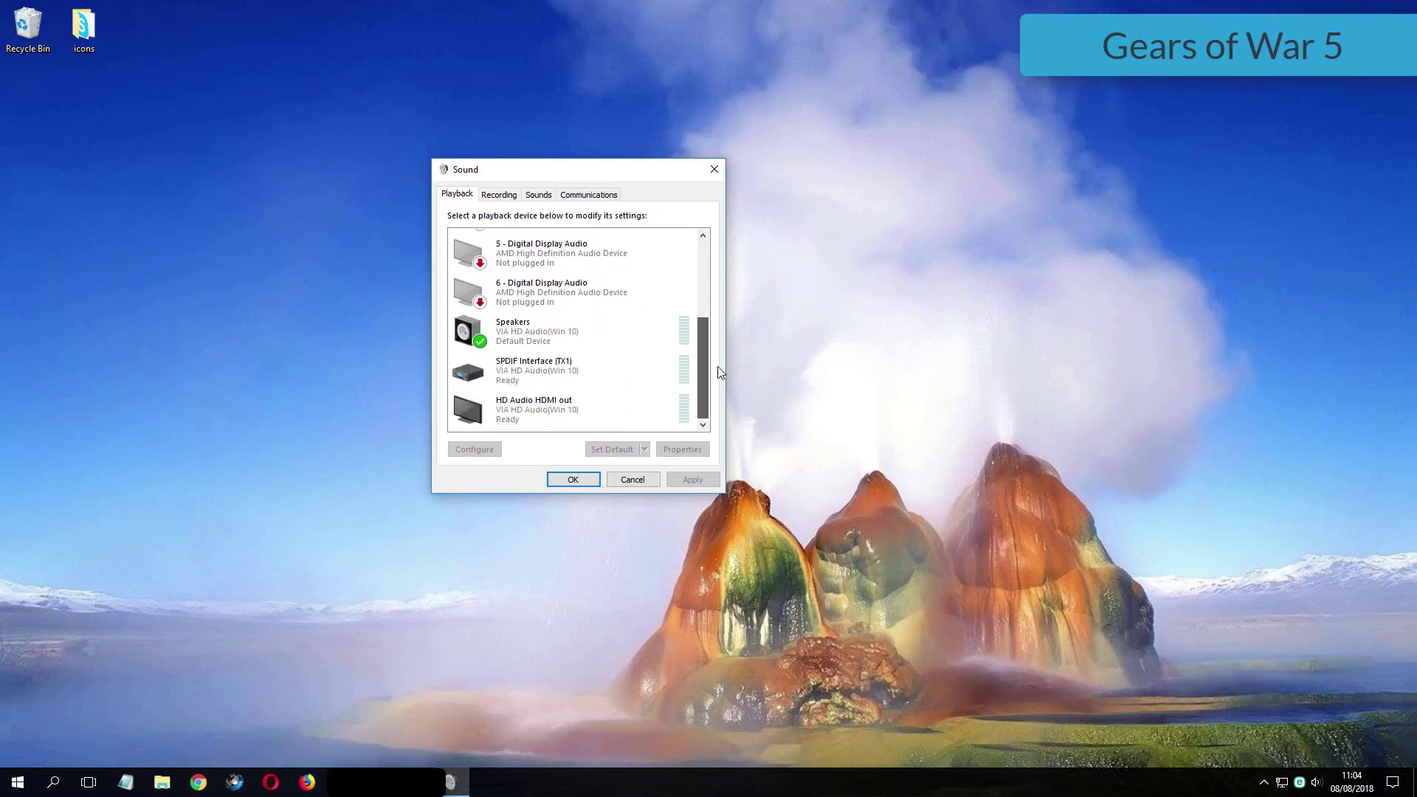
{"action": "left_click", "coordinate": [476, 345]}
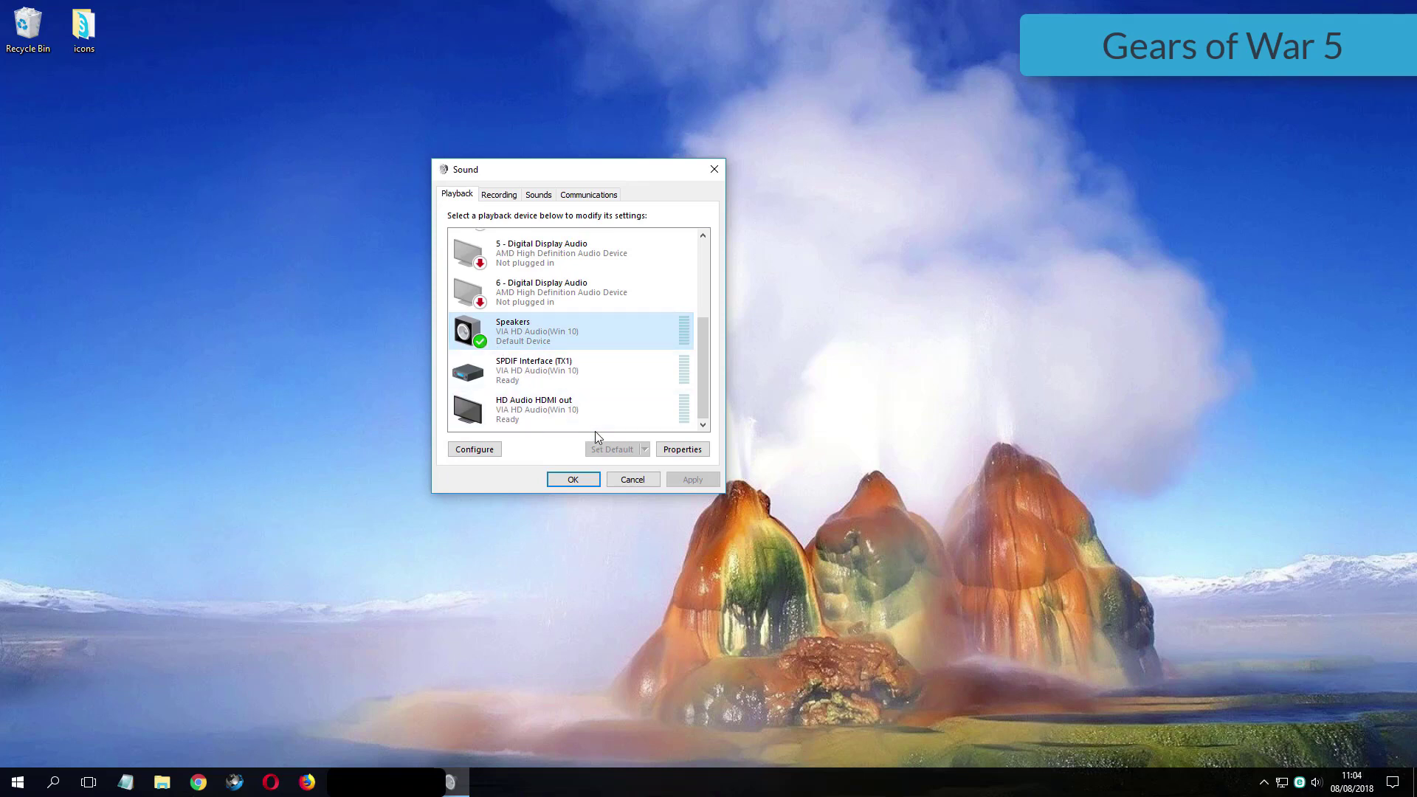
{"action": "key", "text": "Tab"}
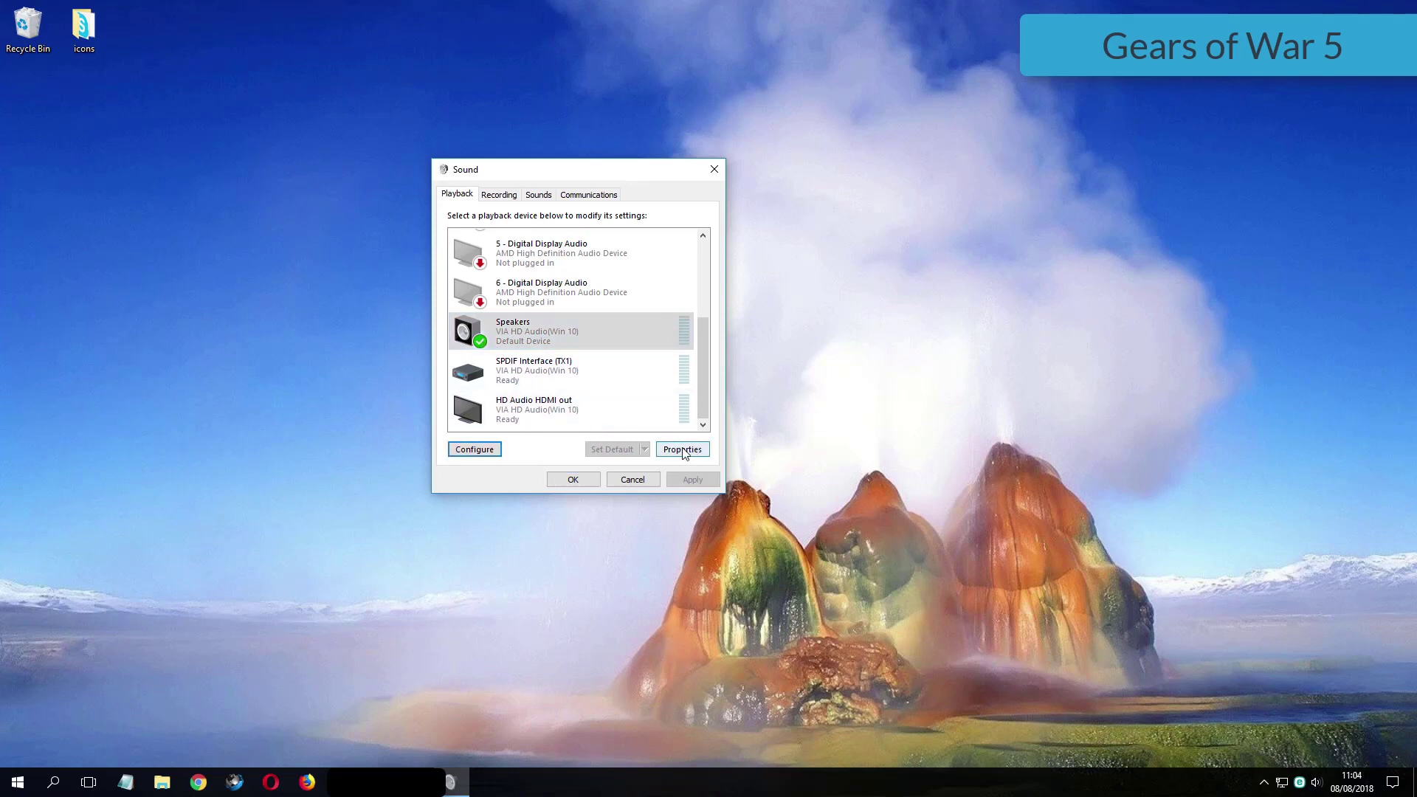
{"action": "left_click", "coordinate": [681, 450]}
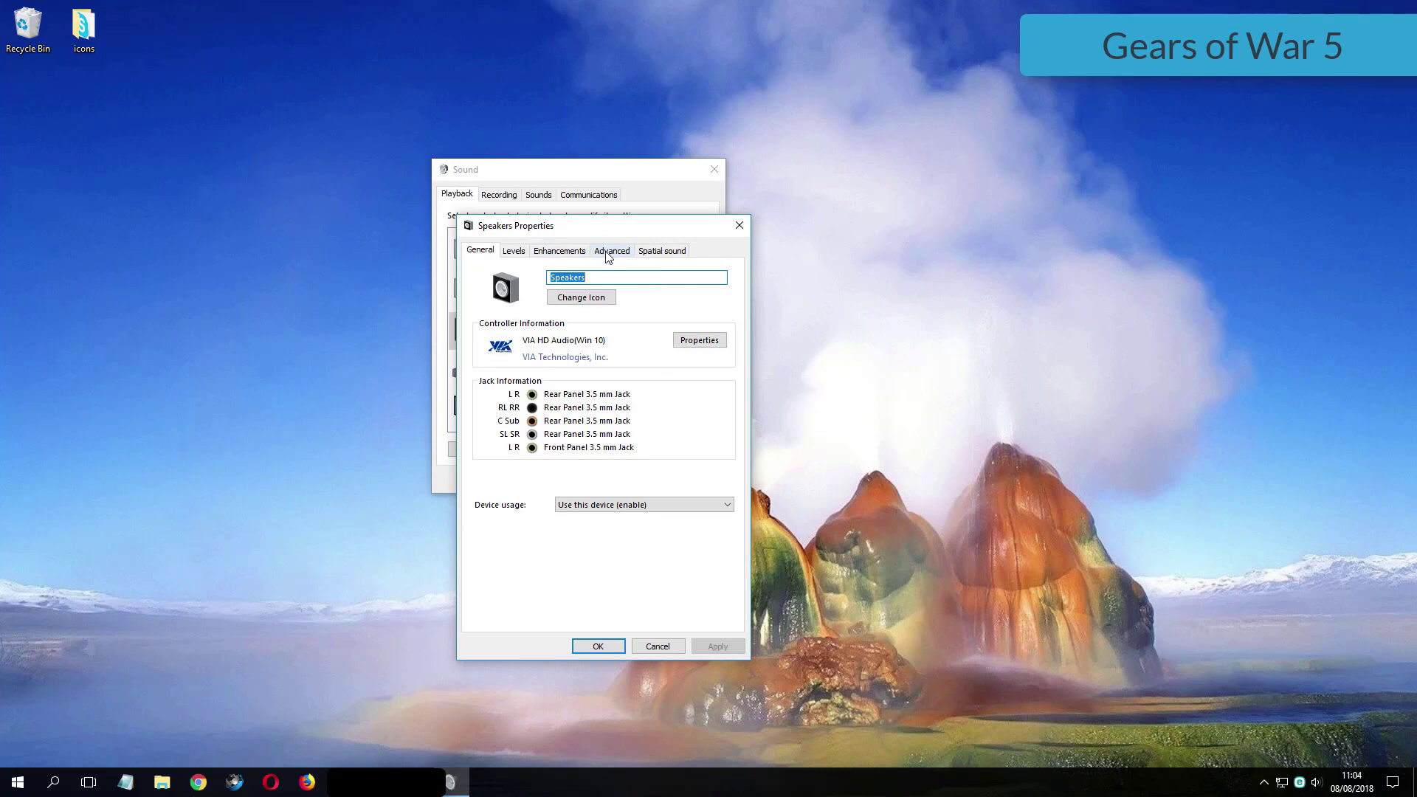
- Set the Speakers' default format to 16 bit, 44100 Hz (CD Quality), apply it despite the device being in use, and close the sound settings
{"action": "left_click", "coordinate": [608, 252]}
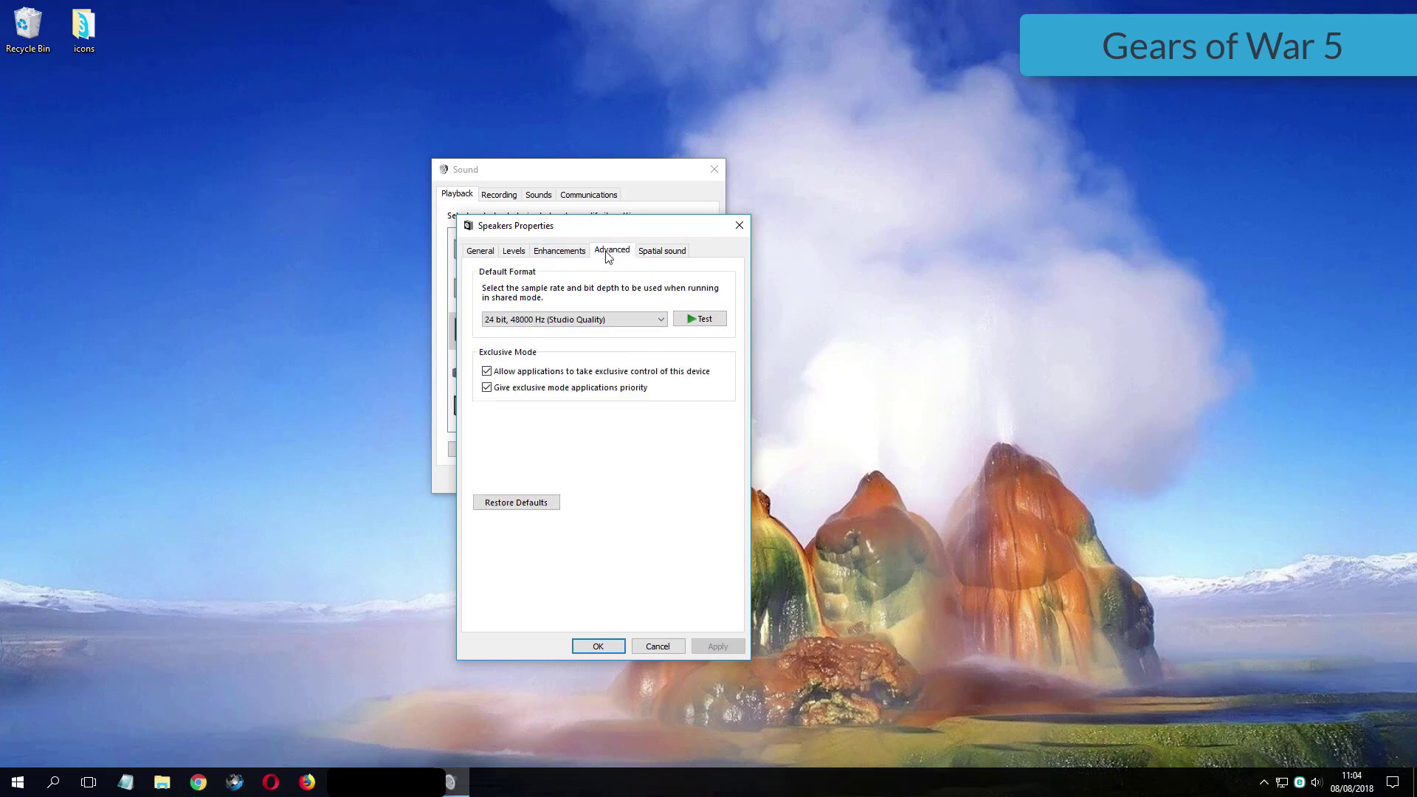
{"action": "left_click", "coordinate": [577, 320]}
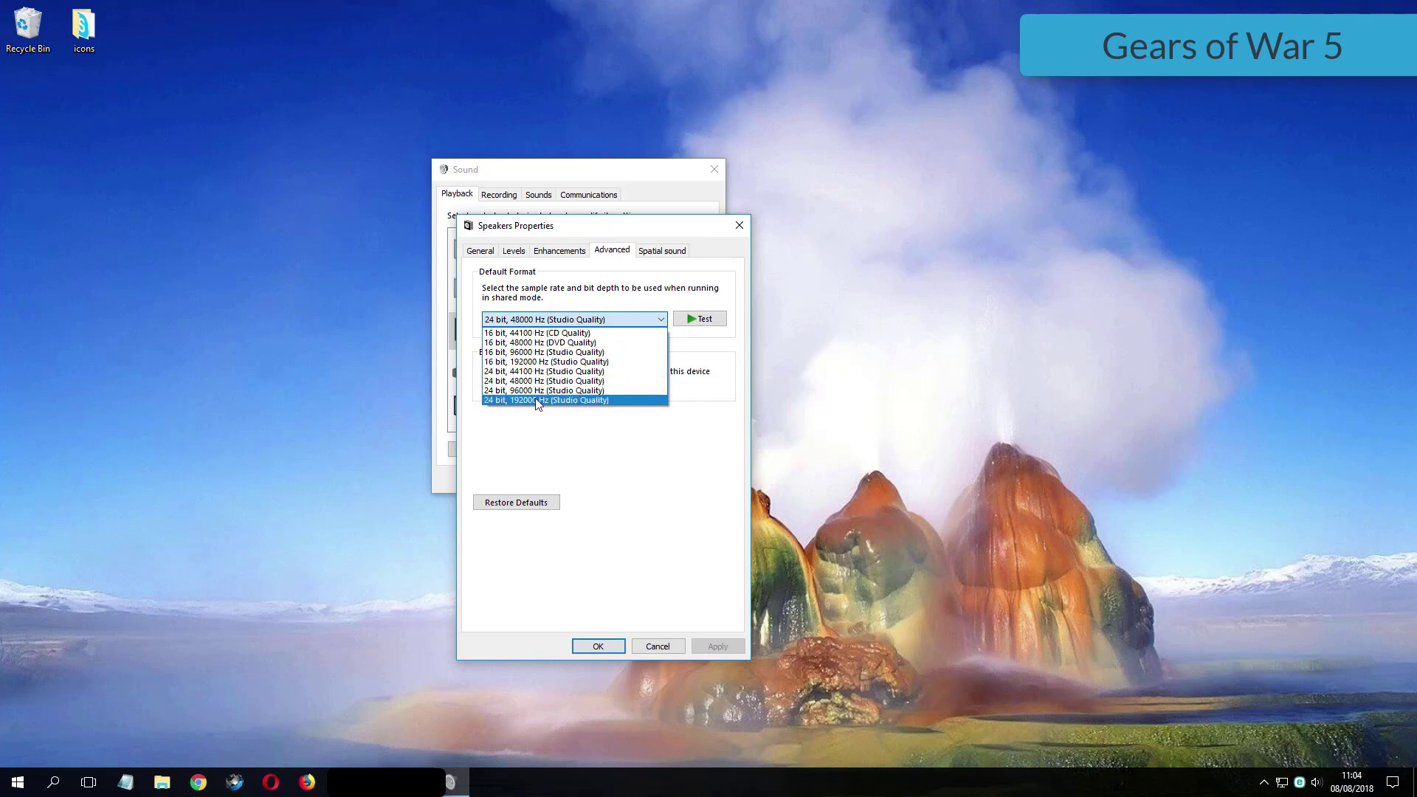
{"action": "left_click", "coordinate": [536, 400]}
{"action": "left_click", "coordinate": [546, 320]}
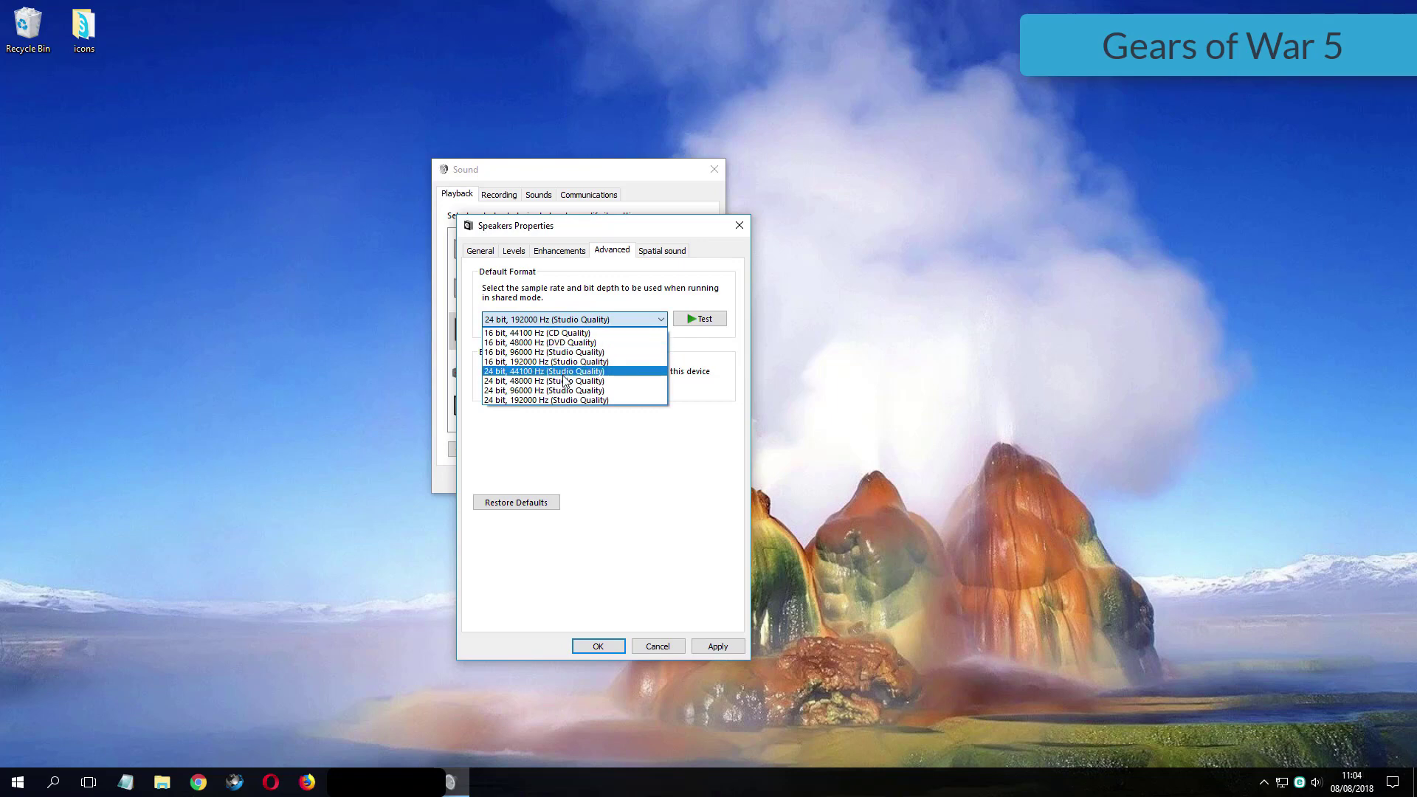
{"action": "left_click", "coordinate": [561, 332]}
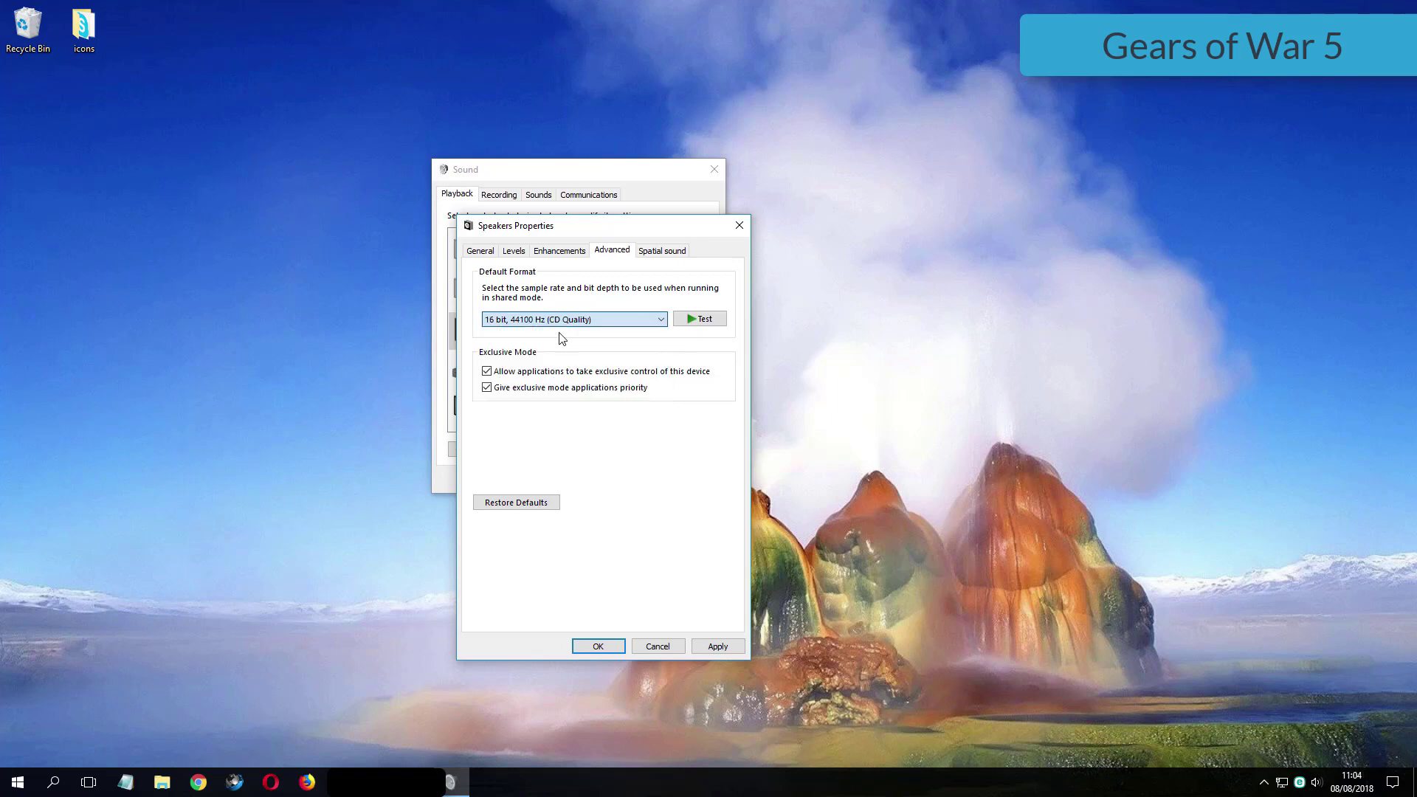
{"action": "left_click", "coordinate": [730, 647]}
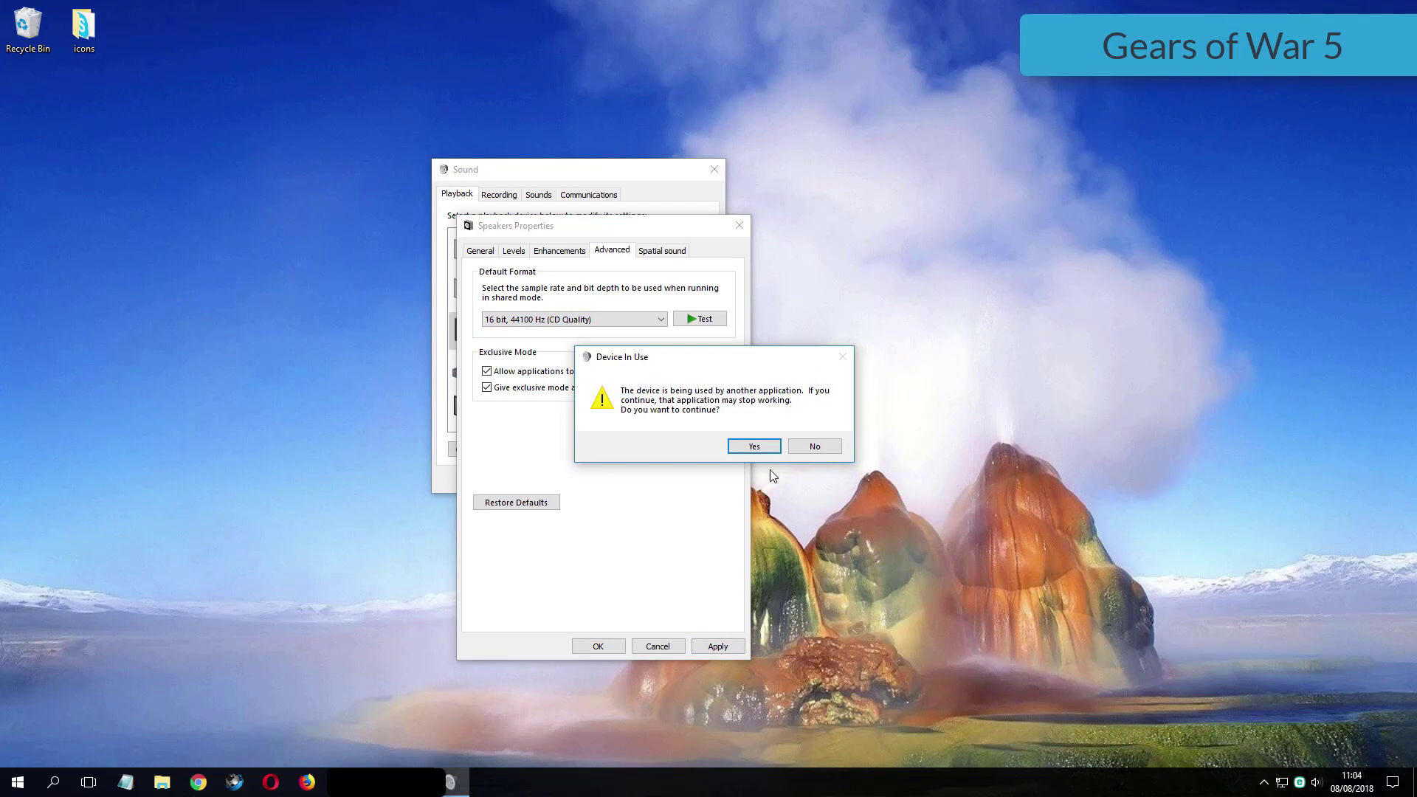
{"action": "left_click", "coordinate": [736, 448]}
{"action": "left_click", "coordinate": [596, 647]}
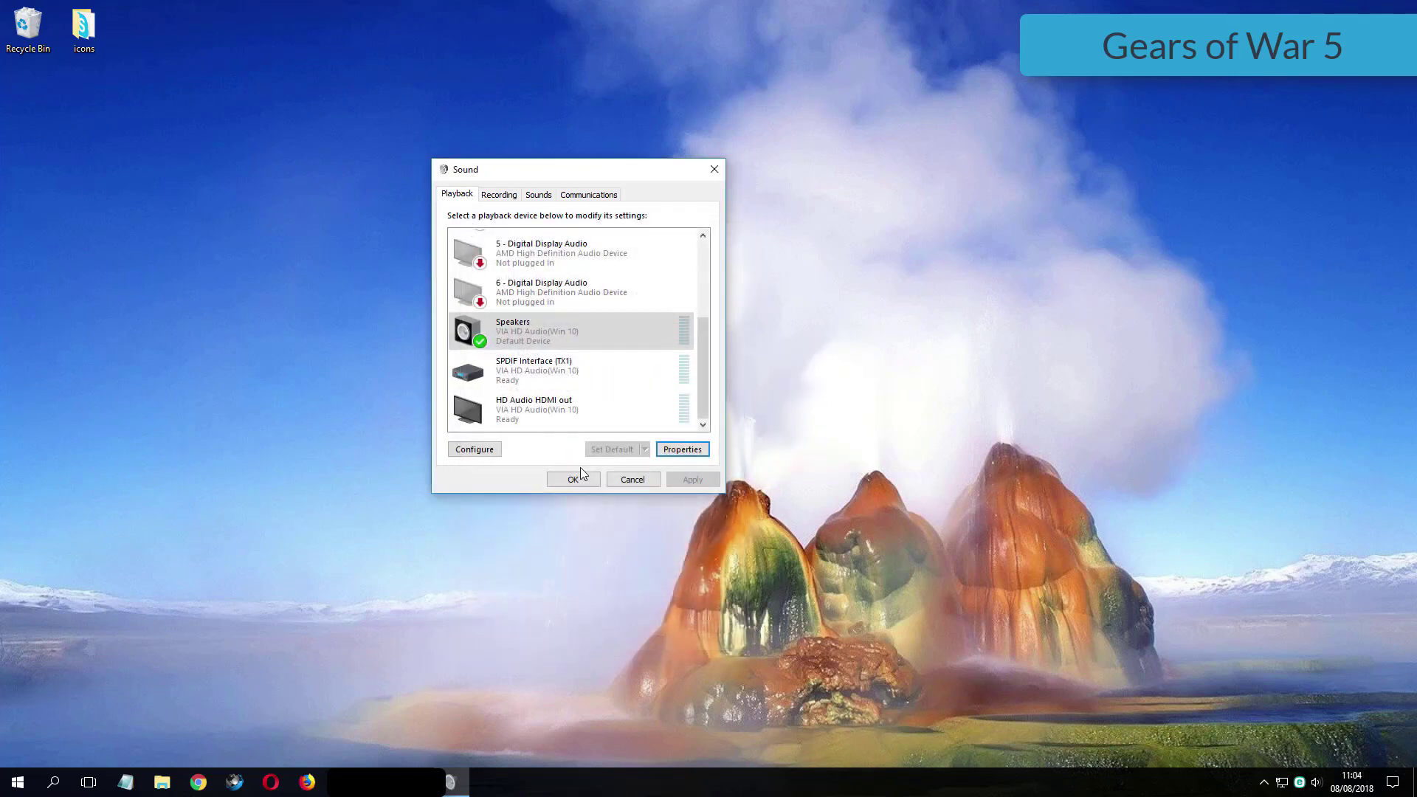
{"action": "left_click", "coordinate": [576, 475]}
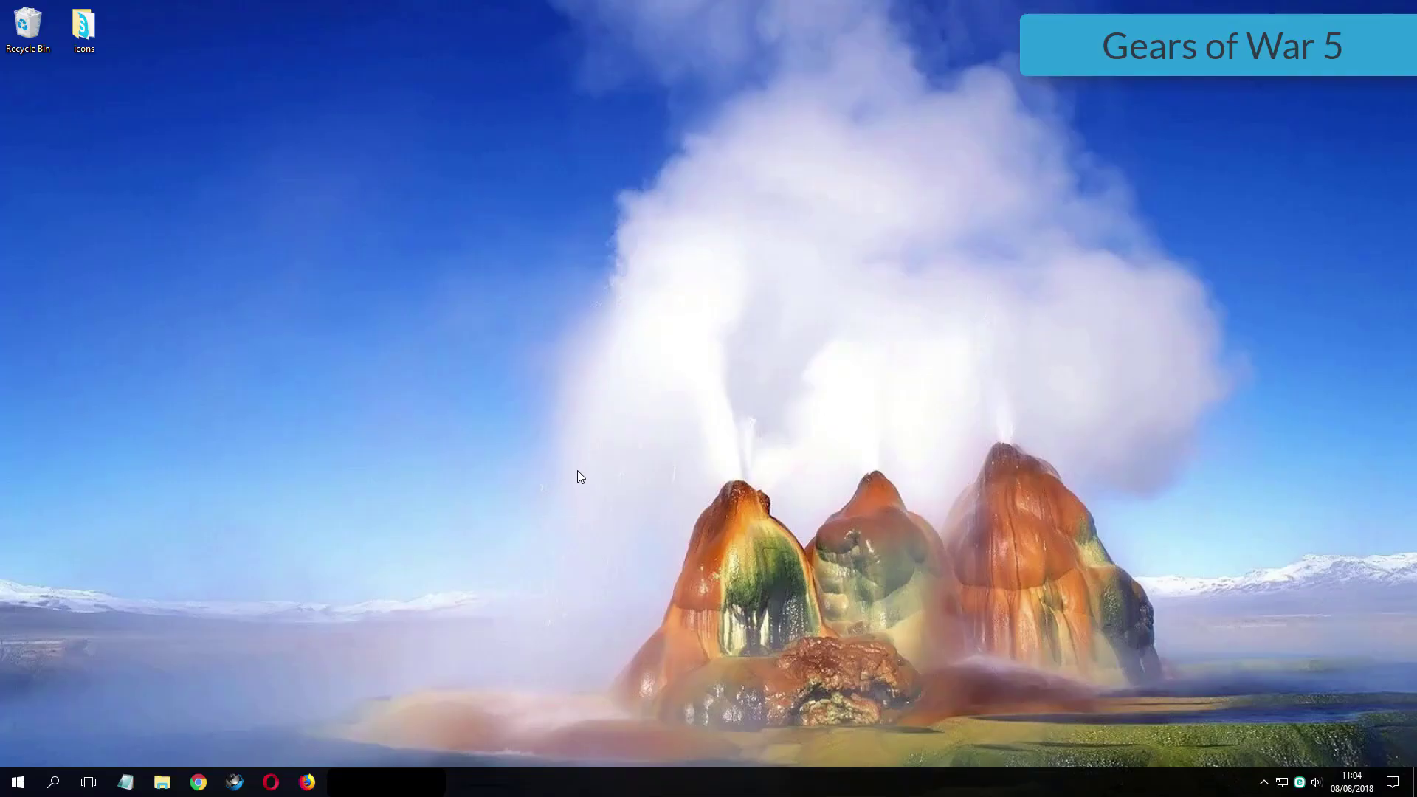
{"action": "right_click", "coordinate": [577, 471]}
{"action": "left_click", "coordinate": [604, 510]}
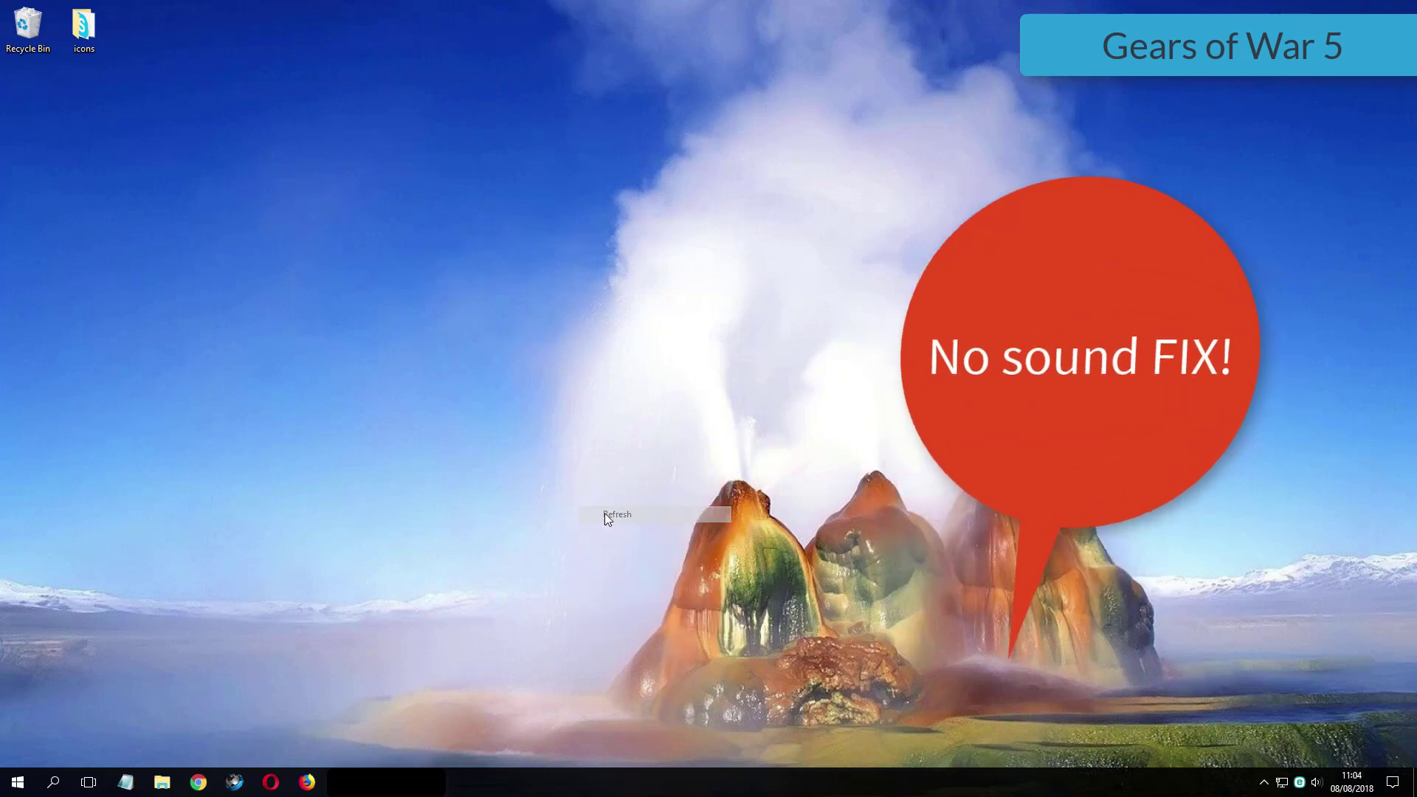
- Reopen the Windows playback devices and show the properties of the default Speakers device
{"action": "right_click", "coordinate": [1316, 782]}
{"action": "left_click", "coordinate": [1293, 722]}
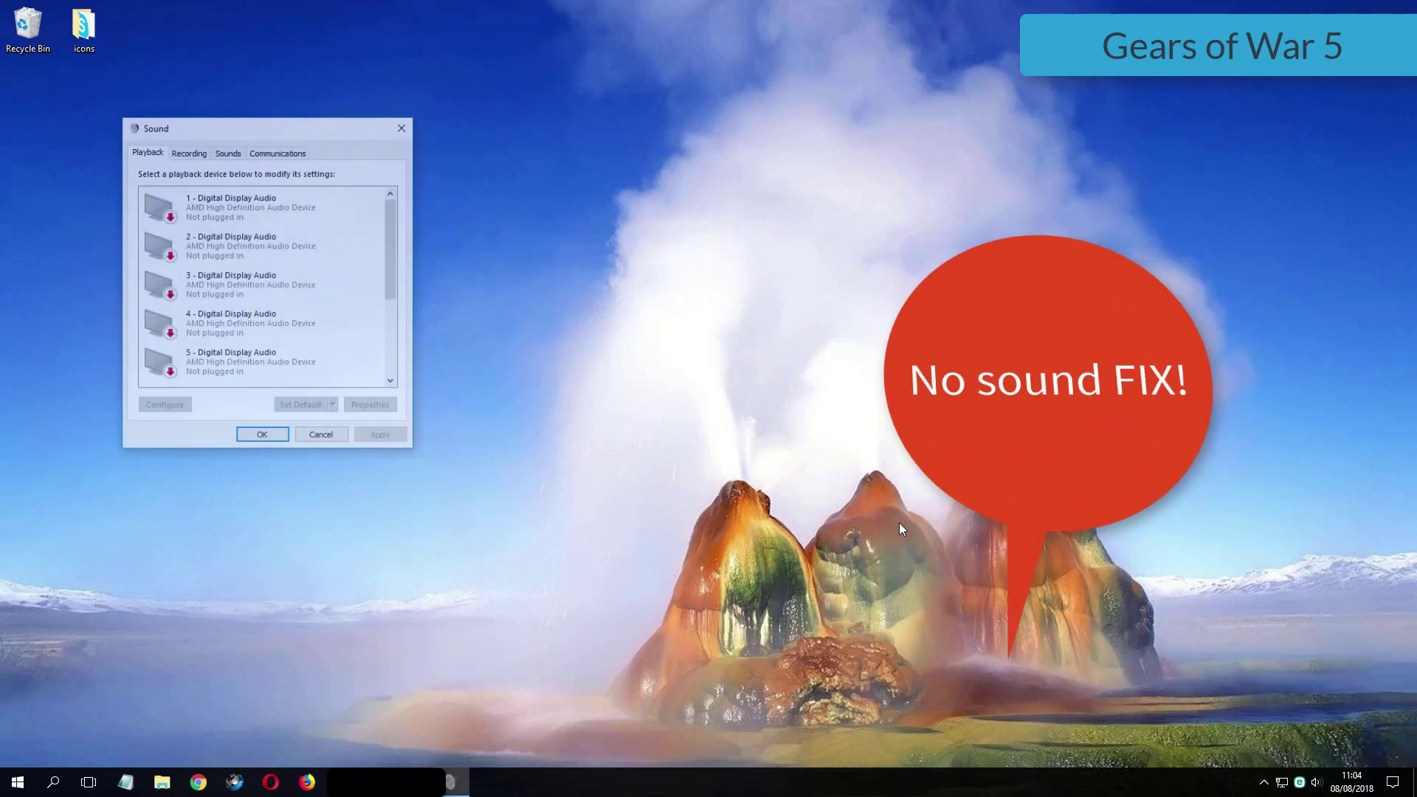
{"action": "left_click_drag", "start_coordinate": [222, 122], "coordinate": [391, 161]}
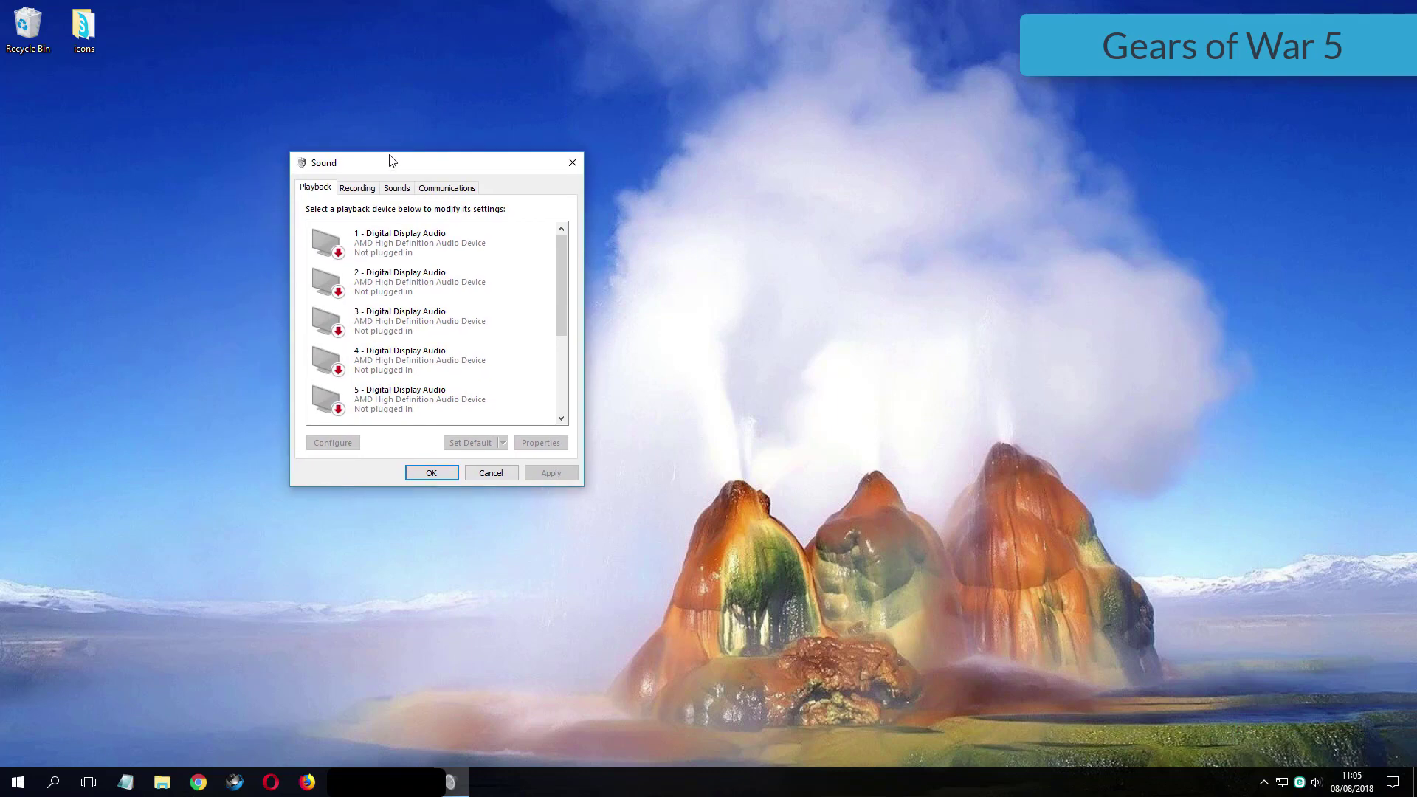
{"action": "scroll", "coordinate": [514, 320], "scroll_direction": "down", "scroll_amount": 1}
{"action": "scroll", "coordinate": [515, 319], "scroll_direction": "down", "scroll_amount": 2}
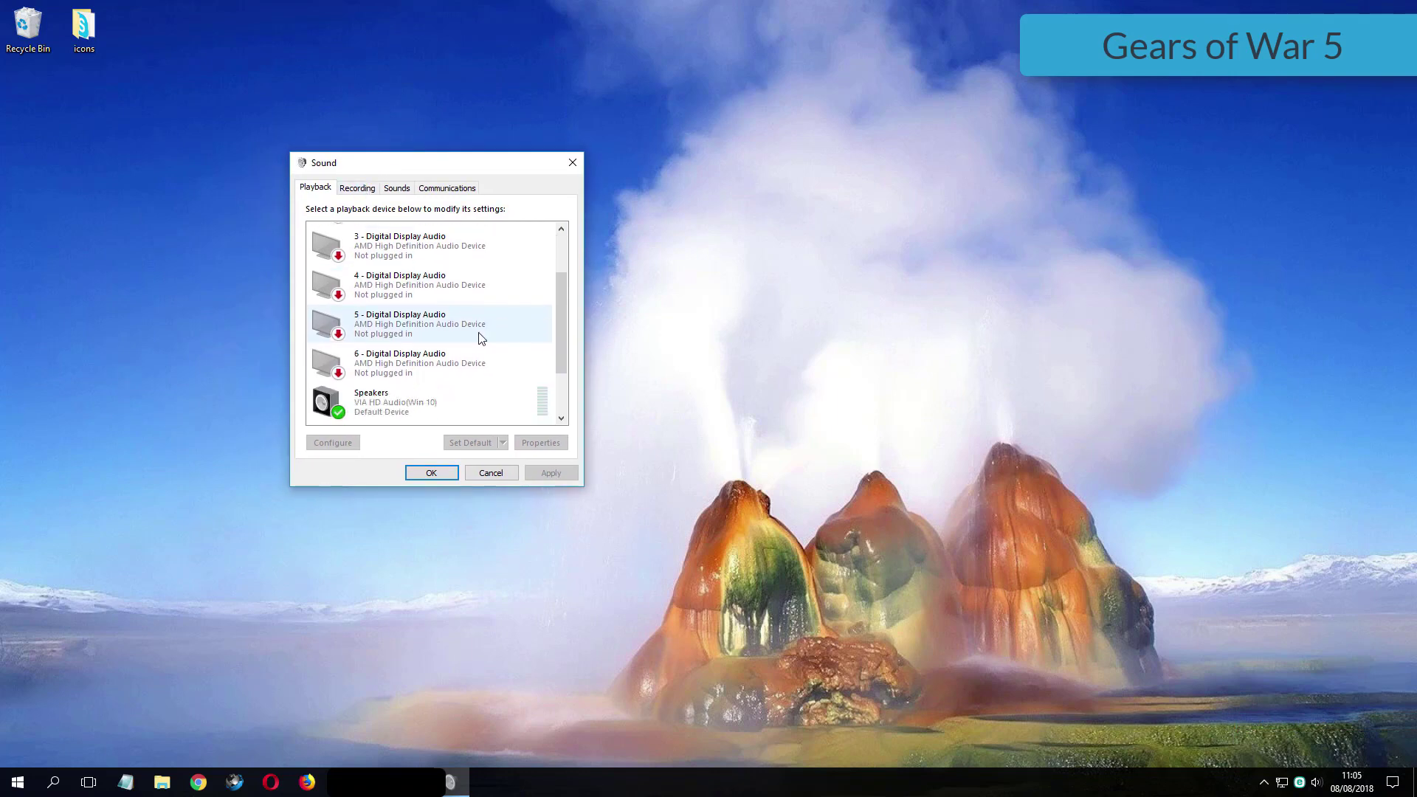
{"action": "left_click", "coordinate": [406, 373]}
{"action": "double_click", "coordinate": [391, 377]}
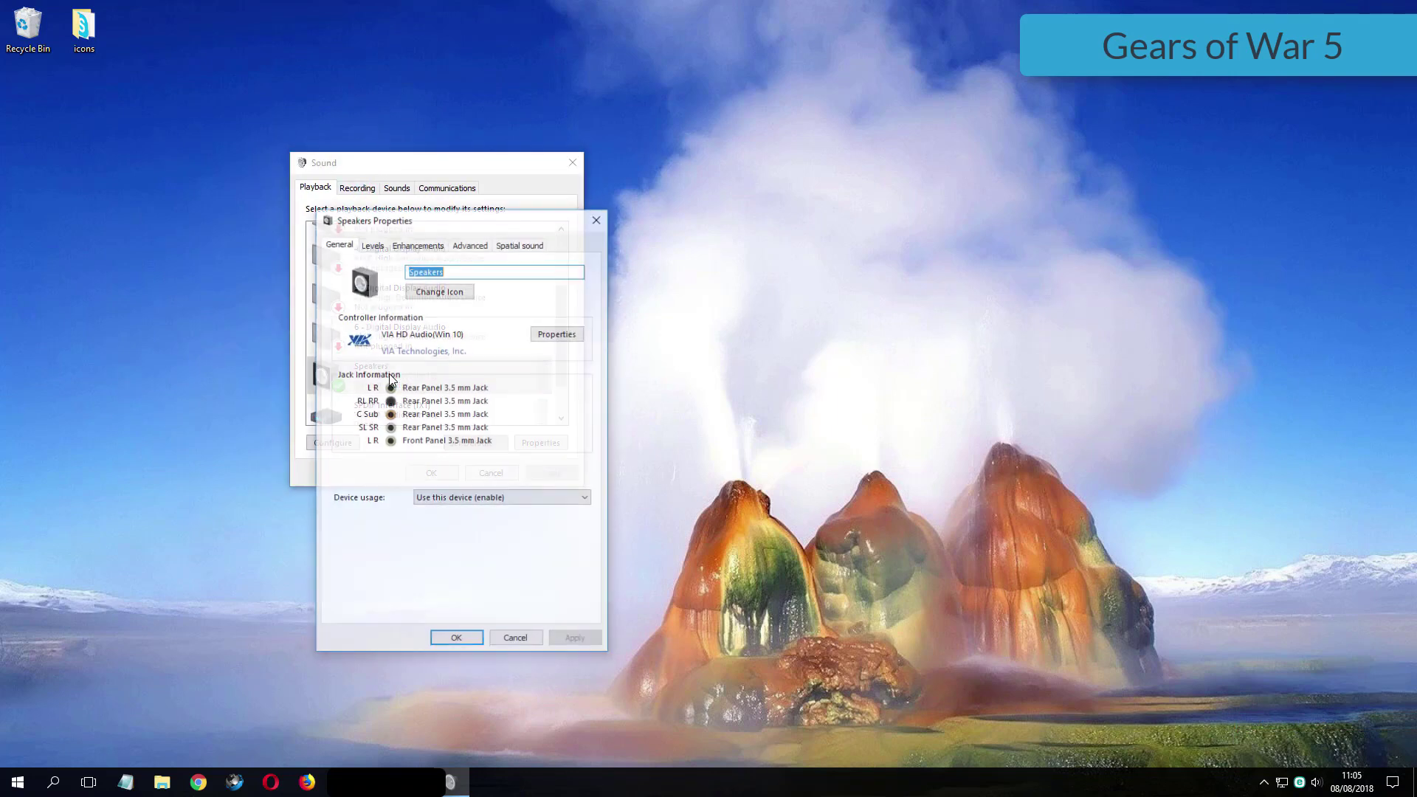
- Set the Speakers' default format to 24 bit, 192000 Hz (Studio Quality) and confirm the device properties
{"action": "left_click", "coordinate": [470, 245]}
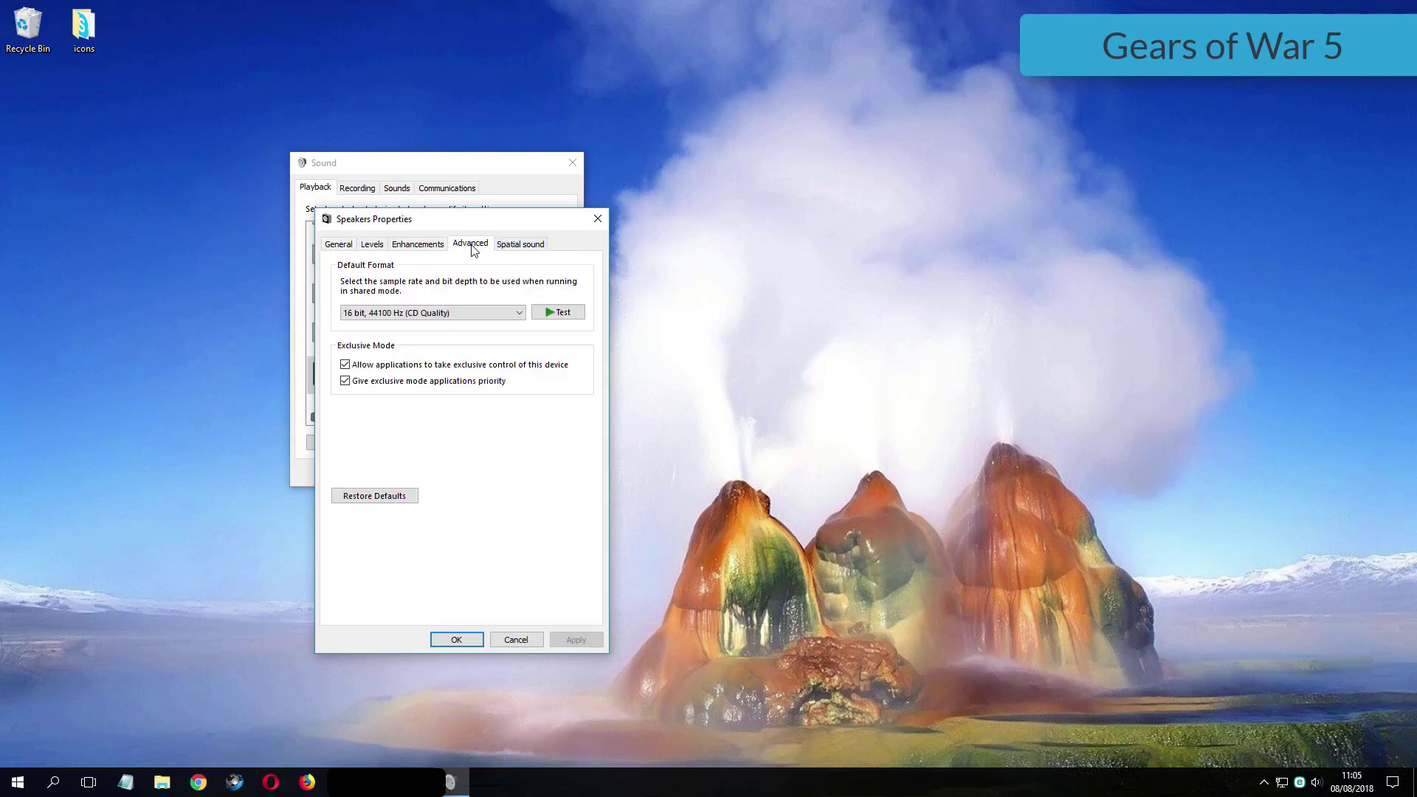
{"action": "left_click", "coordinate": [443, 314]}
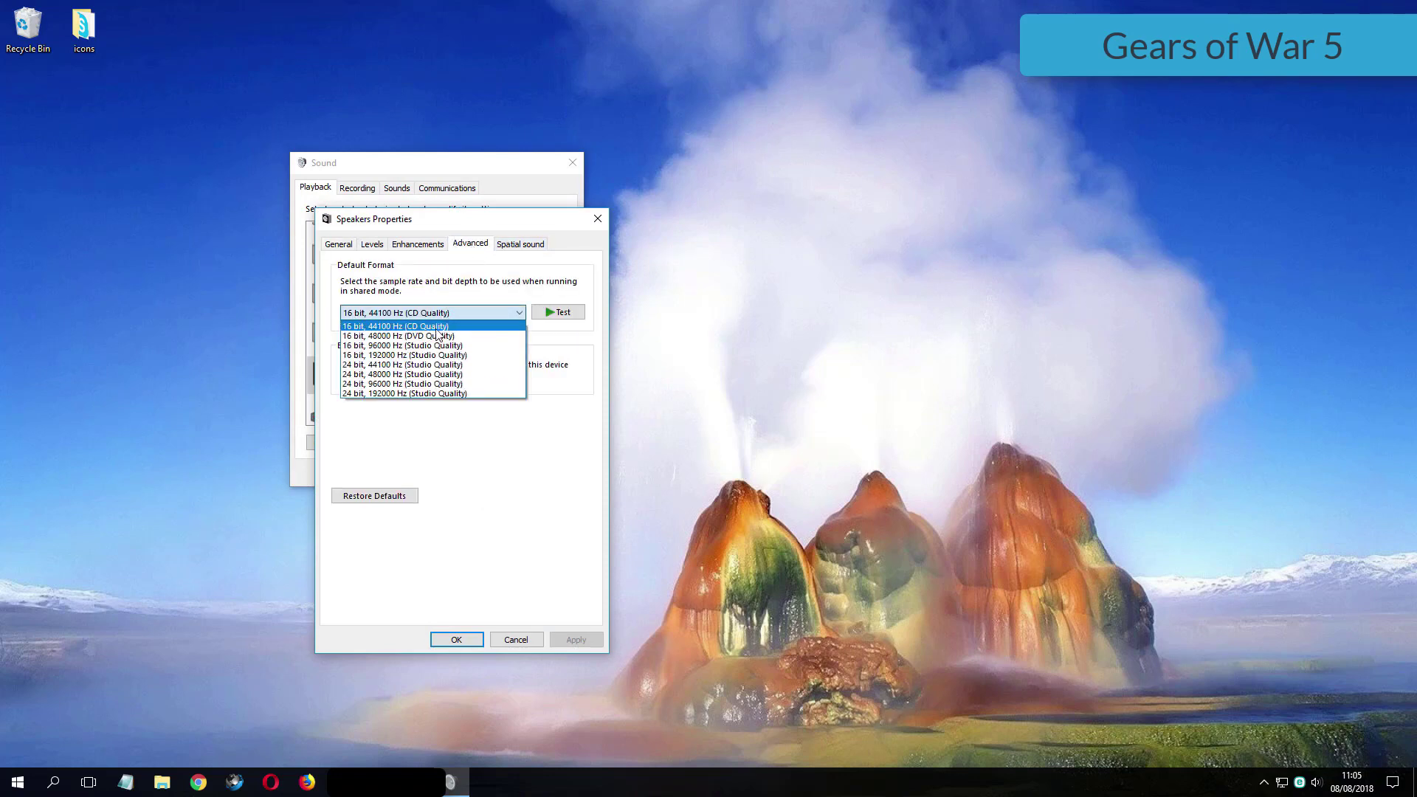
{"action": "left_click", "coordinate": [463, 393]}
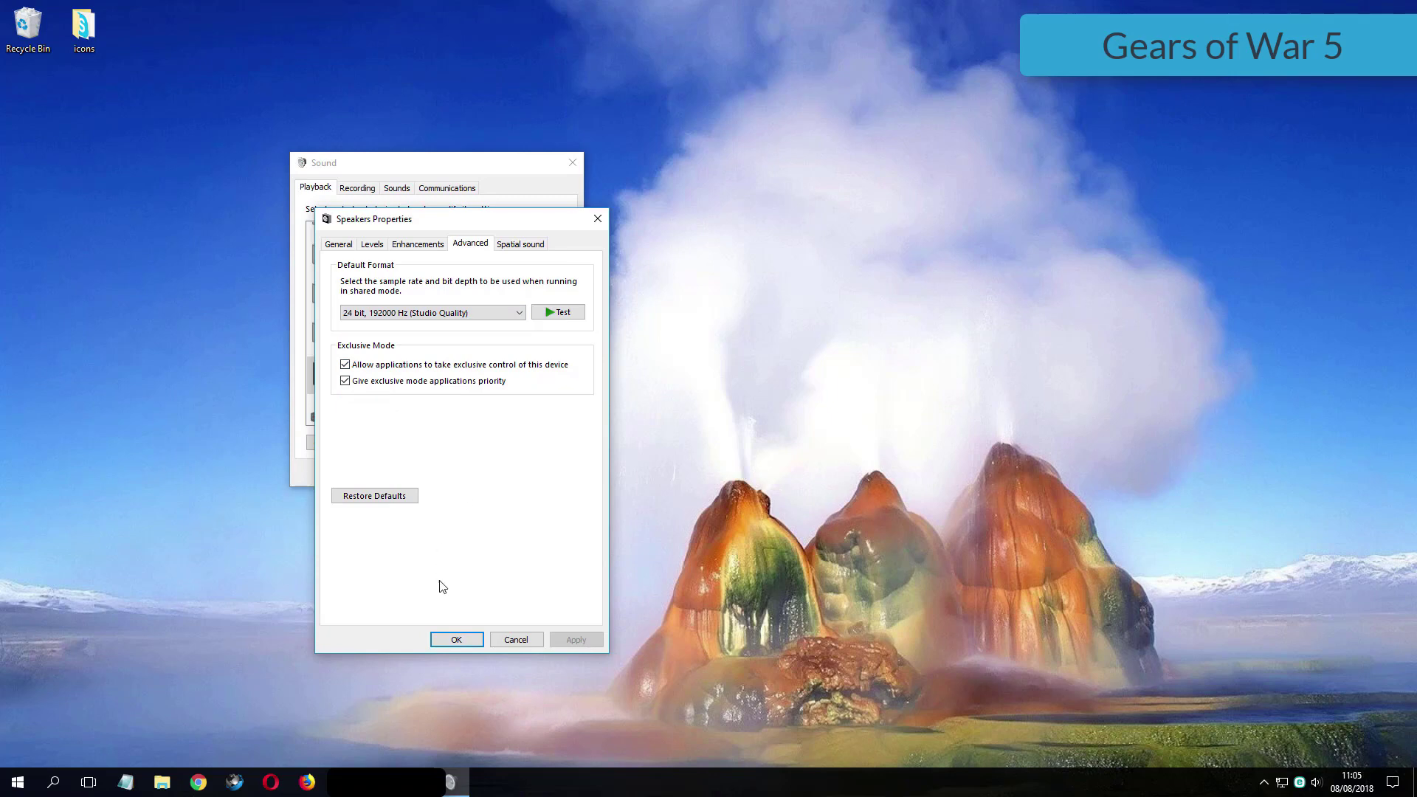
{"action": "left_click", "coordinate": [456, 639]}
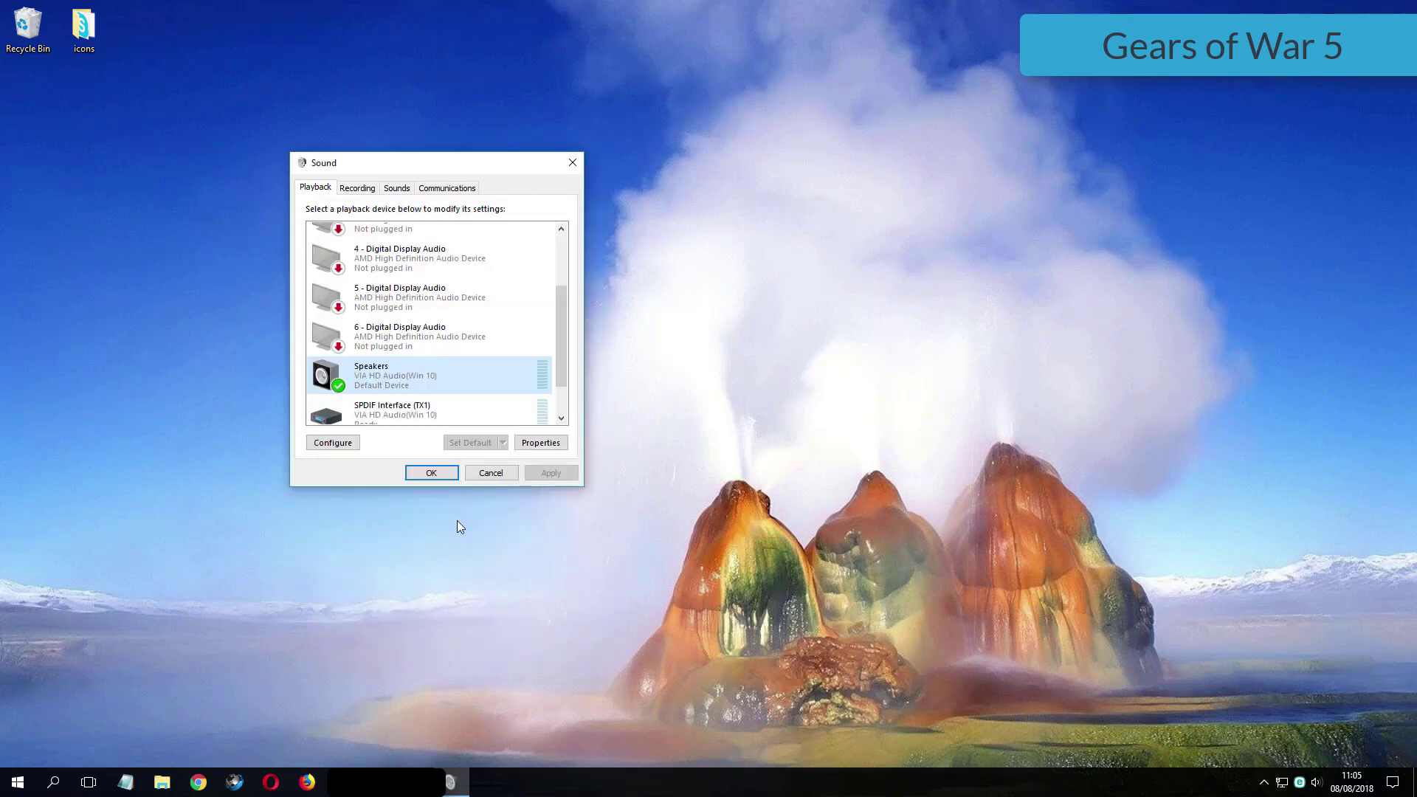